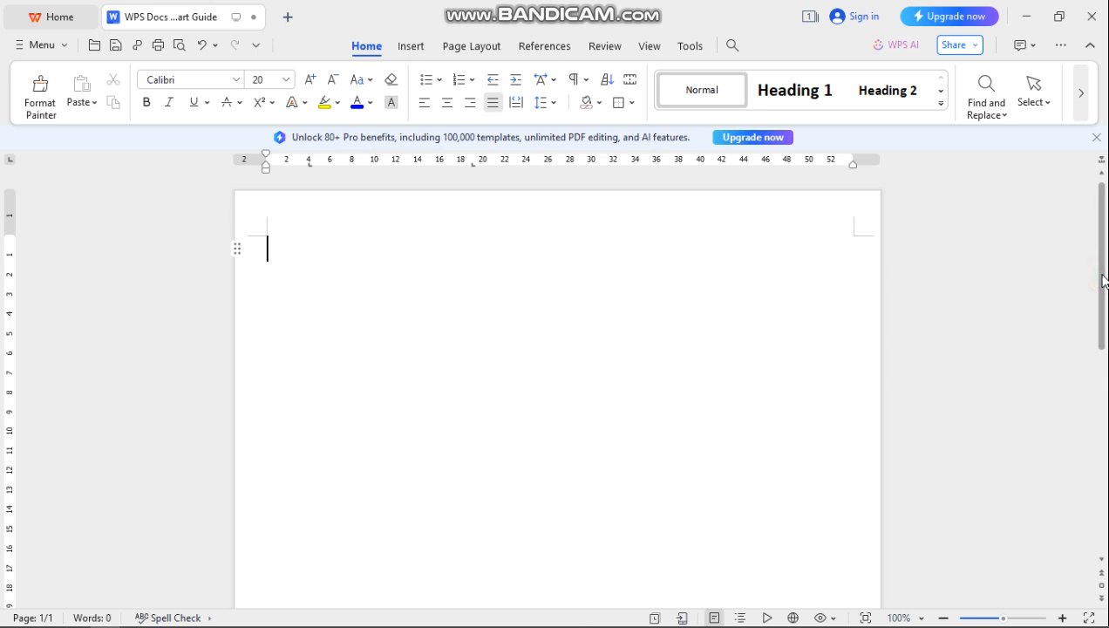
- Zoom the page out to see the whole page, then return it to full size
{"action": "left_click", "coordinate": [1102, 278]}
{"action": "left_click_drag", "start_coordinate": [1104, 284], "coordinate": [1093, 195]}
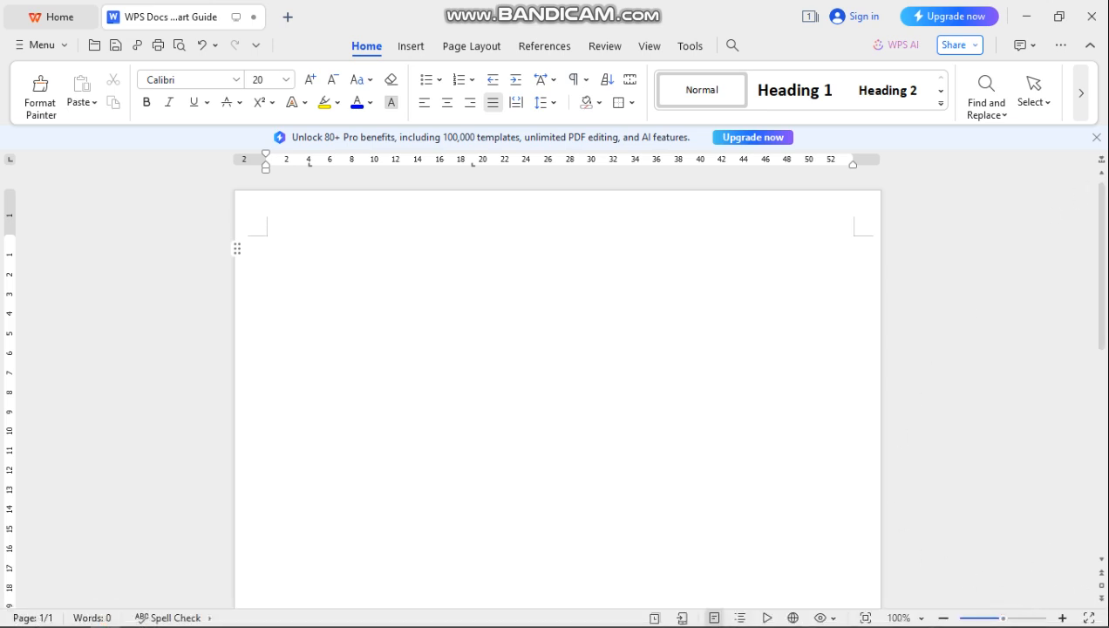
{"action": "left_click", "coordinate": [943, 618]}
{"action": "left_click", "coordinate": [943, 618]}
{"action": "left_click", "coordinate": [943, 619]}
{"action": "left_click", "coordinate": [943, 618]}
{"action": "left_click", "coordinate": [943, 618]}
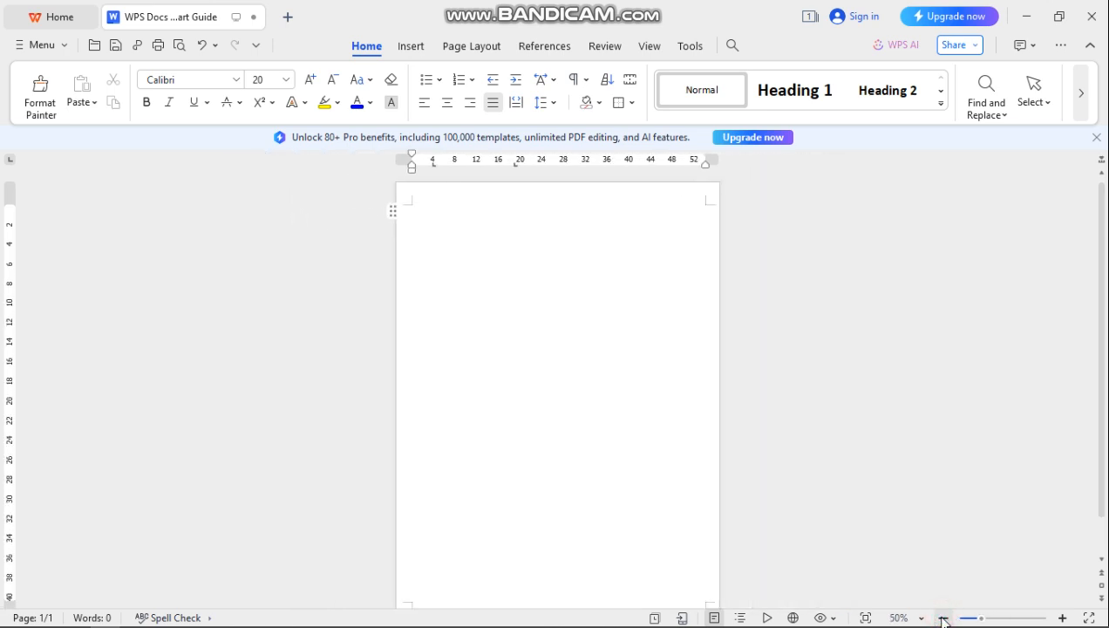
{"action": "left_click", "coordinate": [943, 619]}
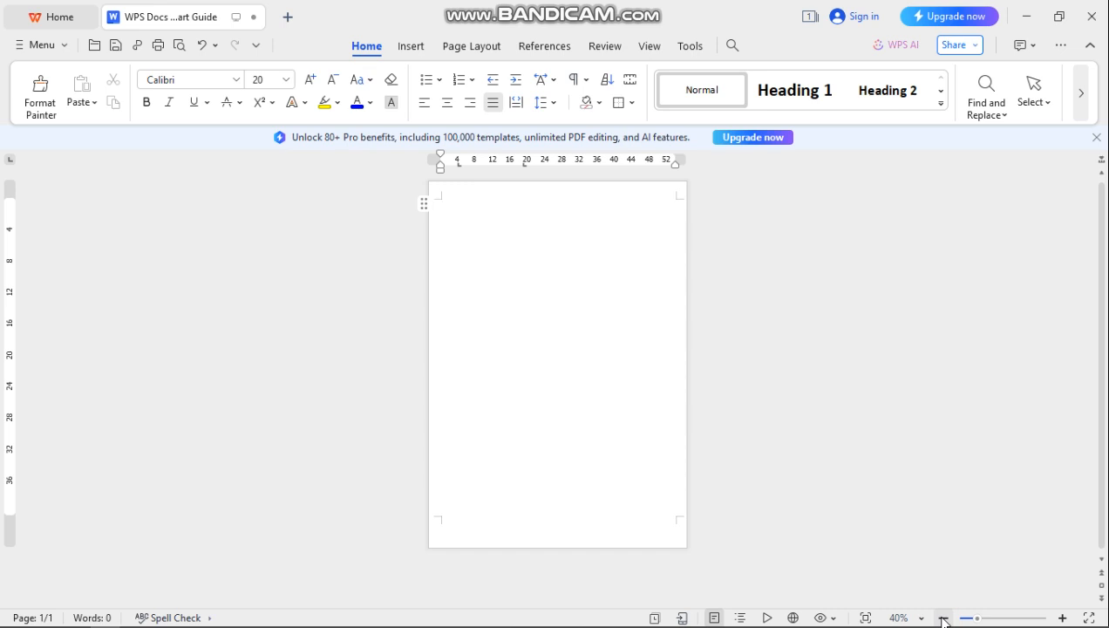
{"action": "left_click", "coordinate": [1063, 619]}
{"action": "left_click", "coordinate": [1063, 618]}
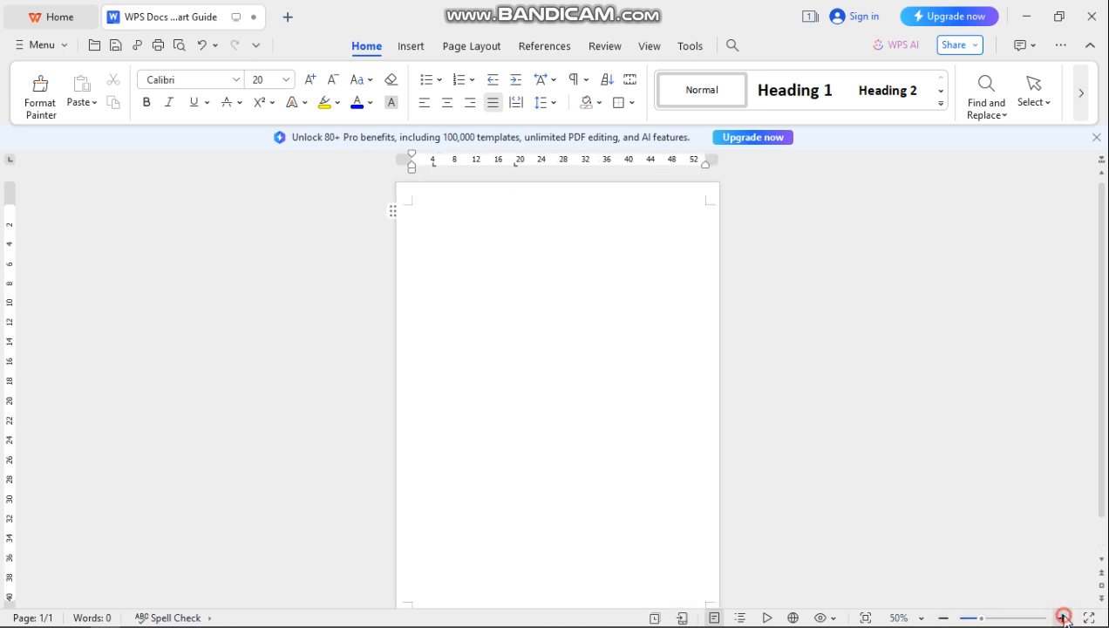
{"action": "left_click", "coordinate": [1064, 618]}
{"action": "left_click", "coordinate": [1064, 618]}
{"action": "left_click", "coordinate": [1064, 619]}
{"action": "left_click", "coordinate": [1064, 618]}
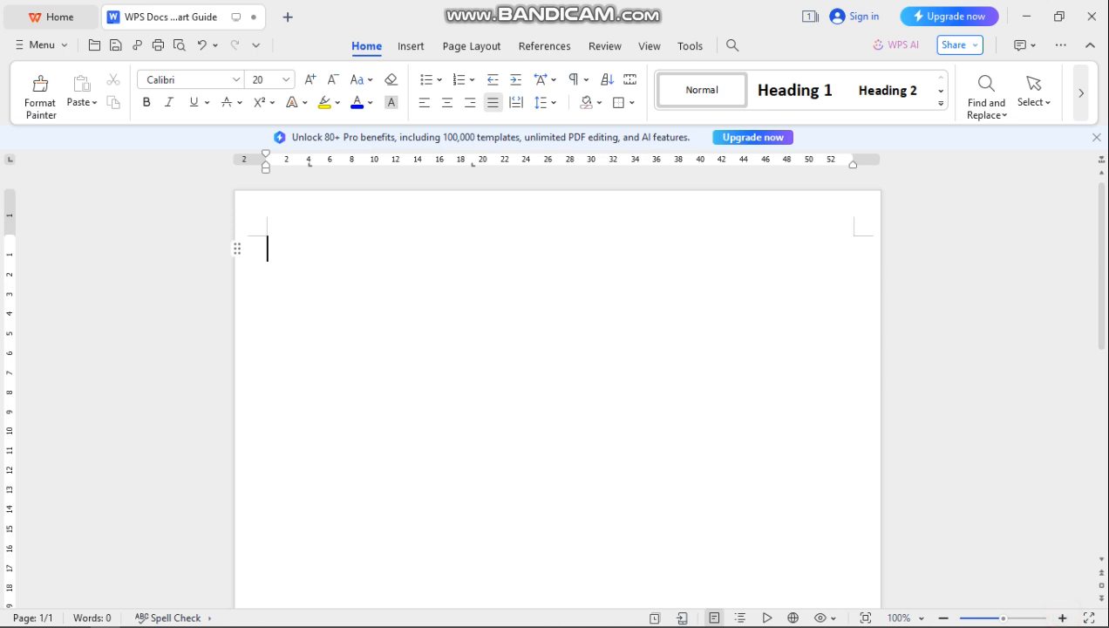
{"action": "mouse_move", "coordinate": [1102, 240]}
{"action": "left_mouse_down"}
{"action": "mouse_move", "coordinate": [1102, 439]}
{"action": "mouse_move", "coordinate": [1102, 240]}
{"action": "left_mouse_up"}
- Type the ten-digit phone number on the first line, removing stray letters and fixing wrong digits
{"action": "type", "text": "ru"}
{"action": "key", "text": "BackSpace"}
{"action": "key", "text": "BackSpace"}
{"action": "key", "text": "BackSpace"}
{"action": "key", "text": "BackSpace"}
{"action": "key", "text": "BackSpace"}
{"action": "type", "text": "4"}
{"action": "key", "text": "BackSpace"}
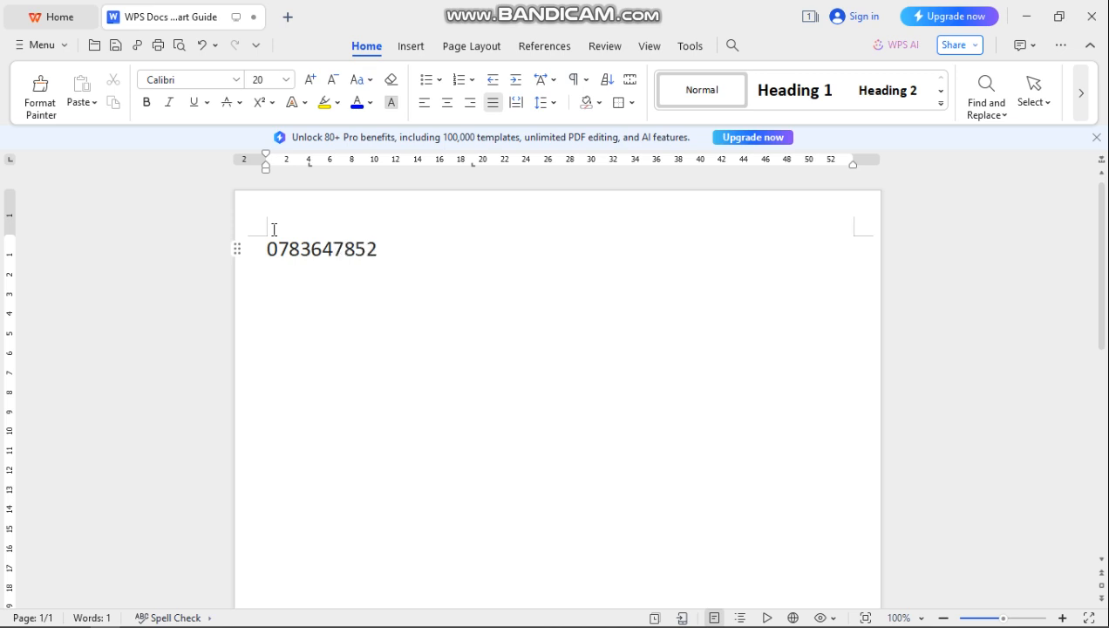
{"action": "left_click", "coordinate": [308, 253]}
{"action": "key", "text": "BackSpace"}
{"action": "type", "text": "2"}
{"action": "left_click_drag", "start_coordinate": [386, 254], "coordinate": [237, 251]}
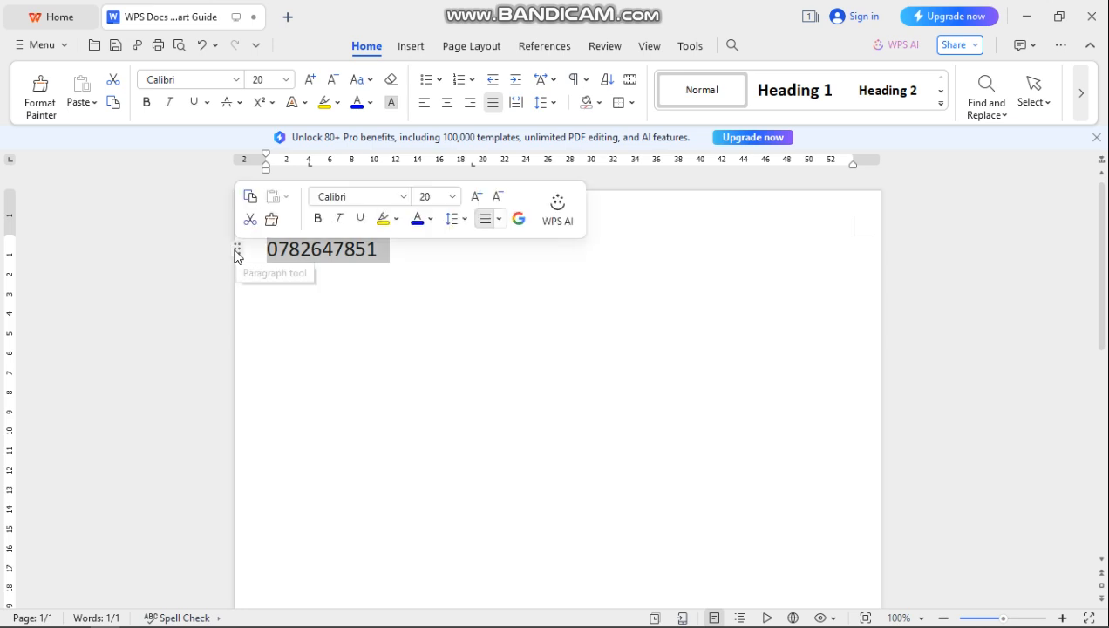
{"action": "left_click", "coordinate": [619, 241]}
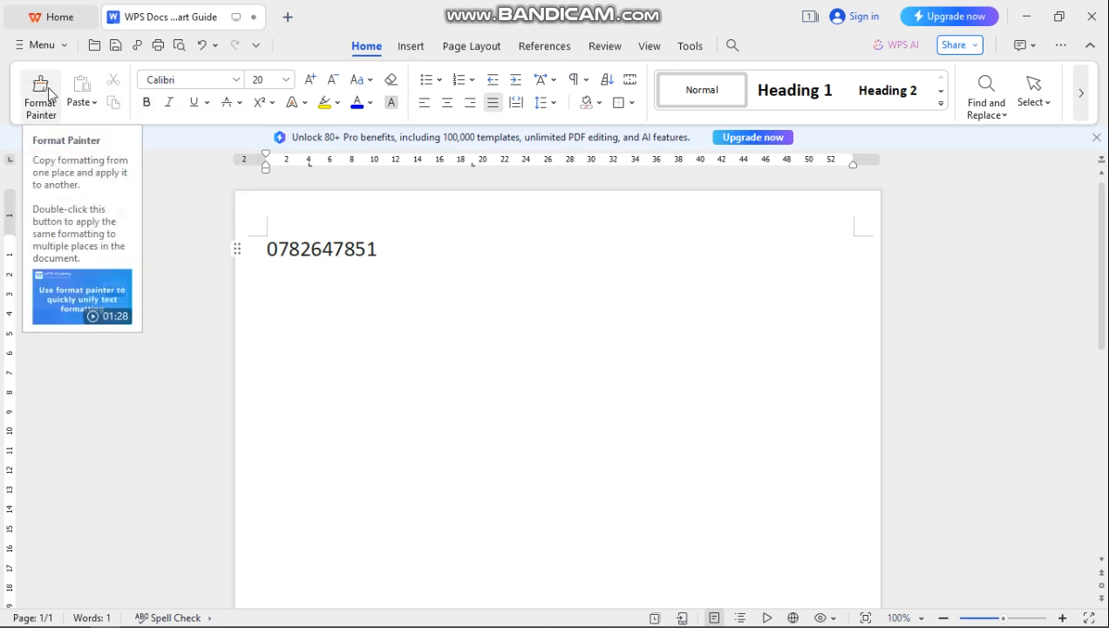
{"action": "left_click", "coordinate": [35, 112]}
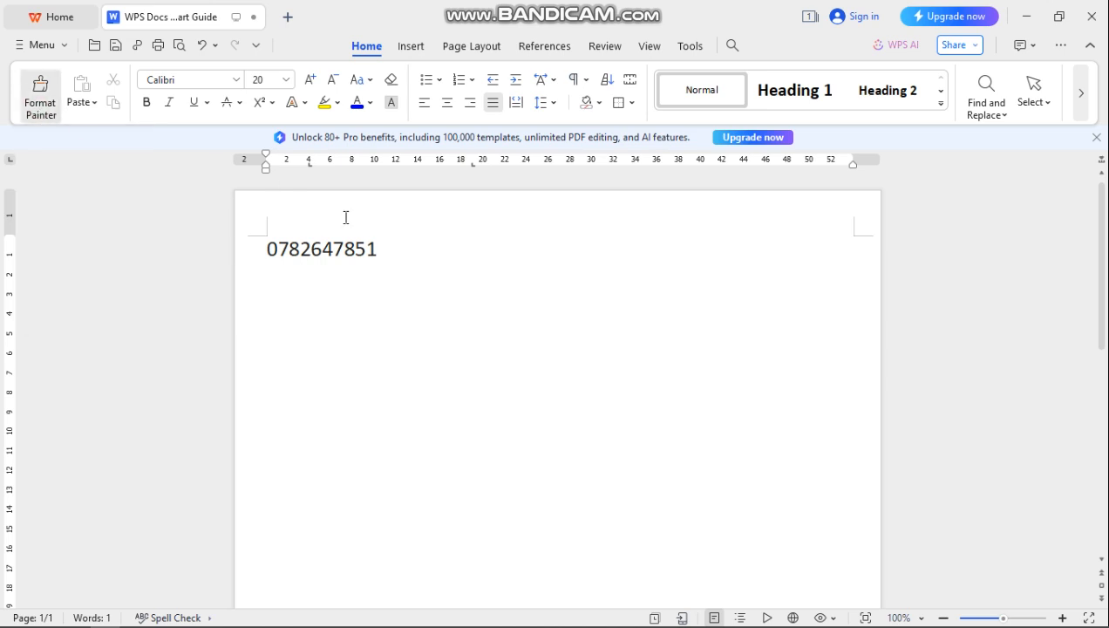
{"action": "left_click", "coordinate": [383, 253]}
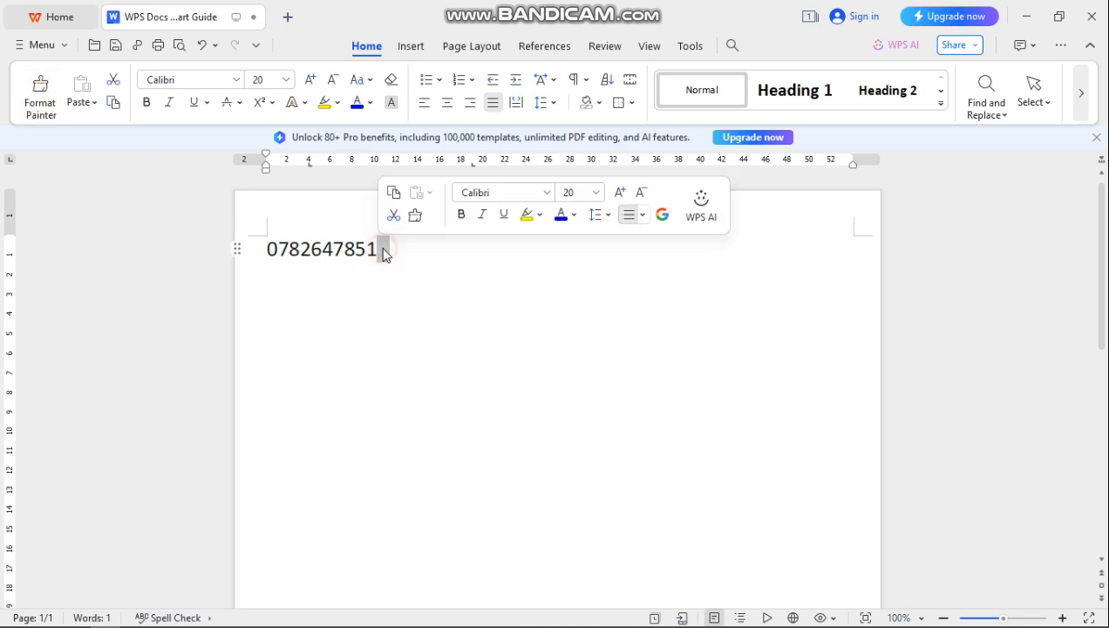
{"action": "left_click", "coordinate": [347, 213]}
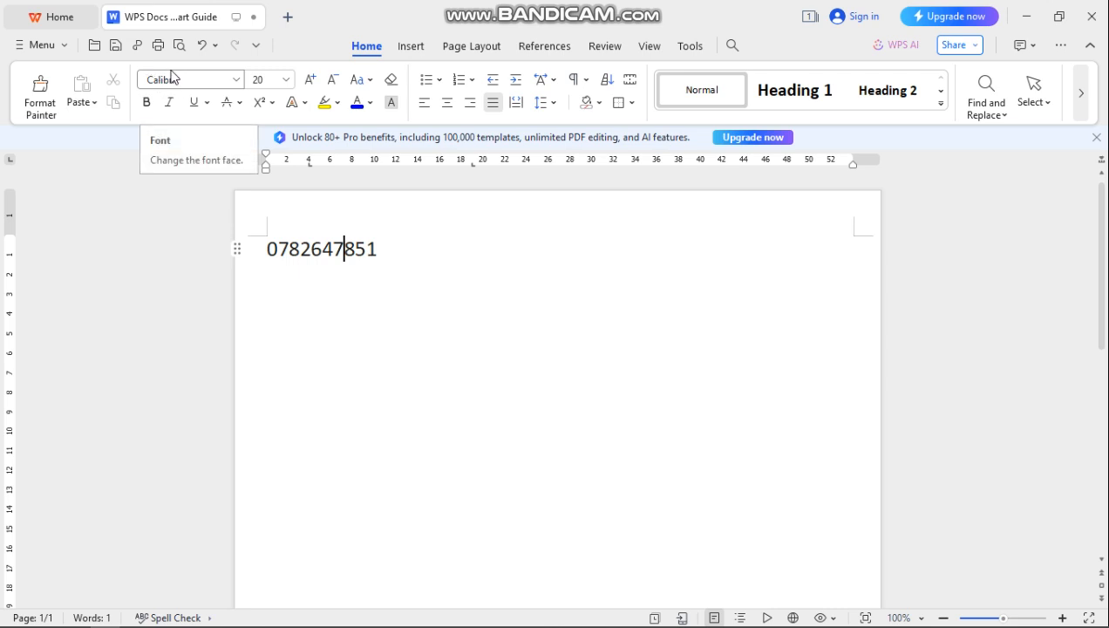
- Switch the font to Times New Roman, then to Segoe Script from further down the list
{"action": "left_click", "coordinate": [236, 81]}
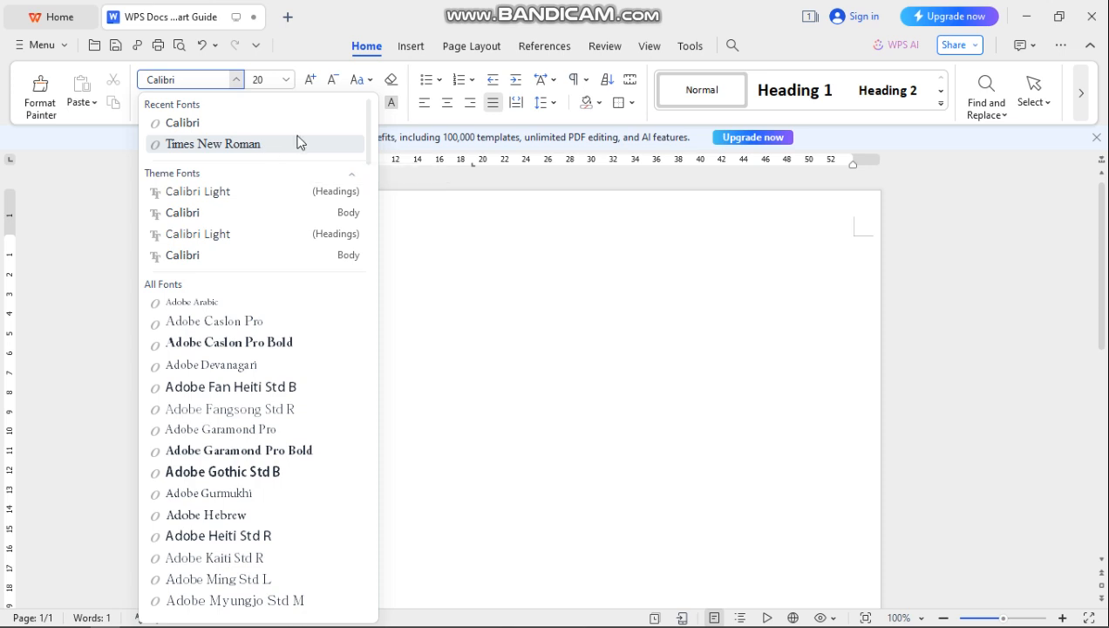
{"action": "left_click", "coordinate": [359, 144]}
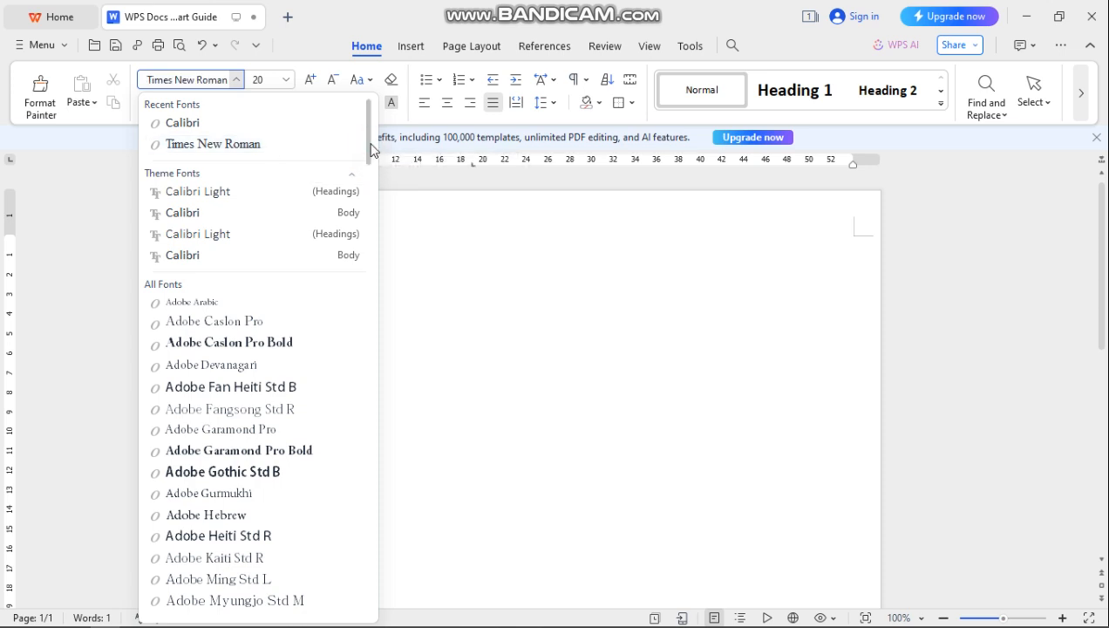
{"action": "scroll", "coordinate": [375, 227], "scroll_direction": "down", "scroll_amount": 3}
{"action": "scroll", "coordinate": [372, 237], "scroll_direction": "down", "scroll_amount": 8}
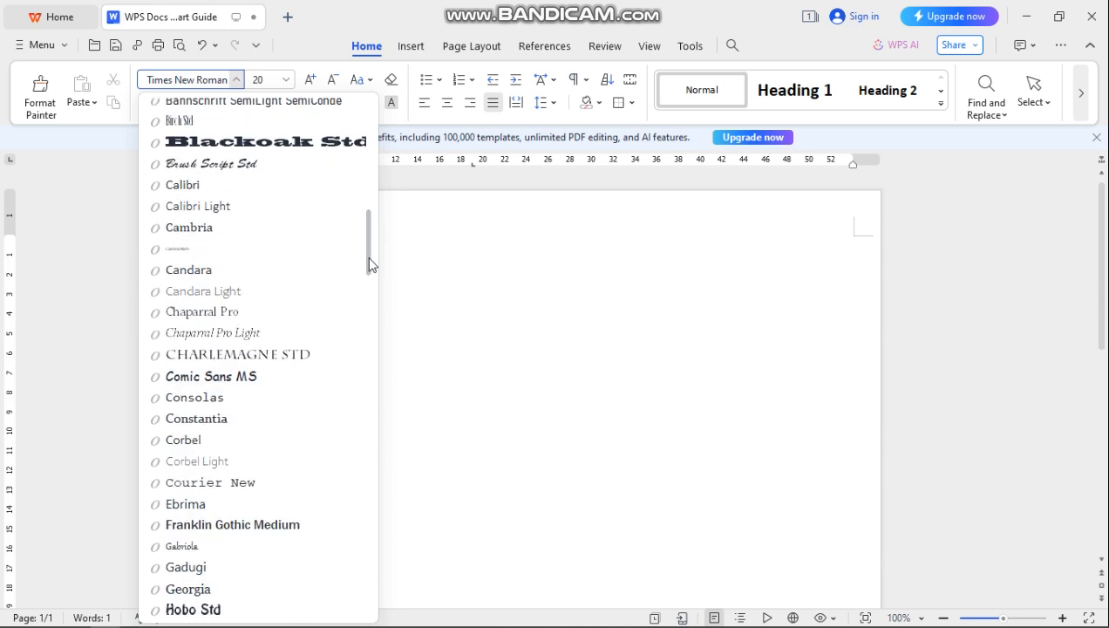
{"action": "scroll", "coordinate": [361, 344], "scroll_direction": "down", "scroll_amount": 5}
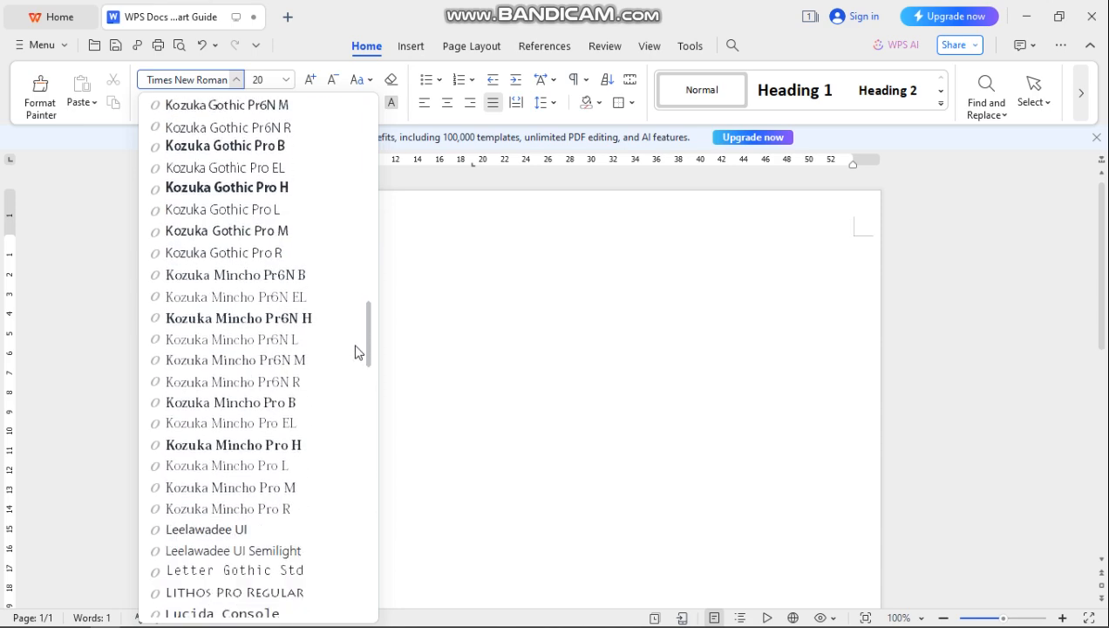
{"action": "scroll", "coordinate": [355, 352], "scroll_direction": "down", "scroll_amount": 15}
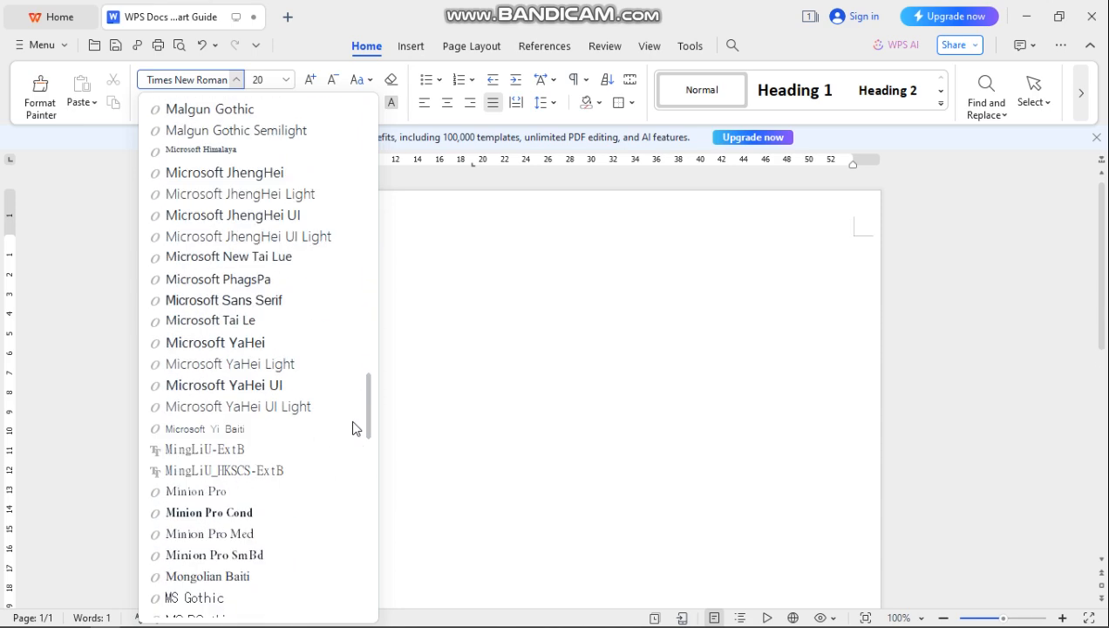
{"action": "scroll", "coordinate": [348, 475], "scroll_direction": "down", "scroll_amount": 20}
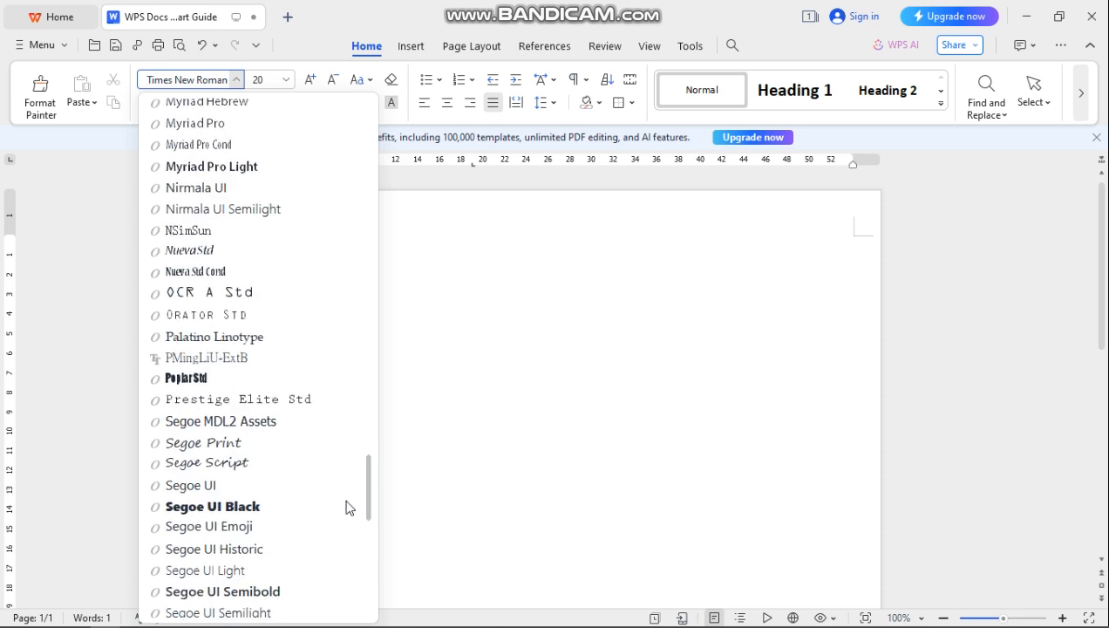
{"action": "scroll", "coordinate": [347, 534], "scroll_direction": "down", "scroll_amount": 10}
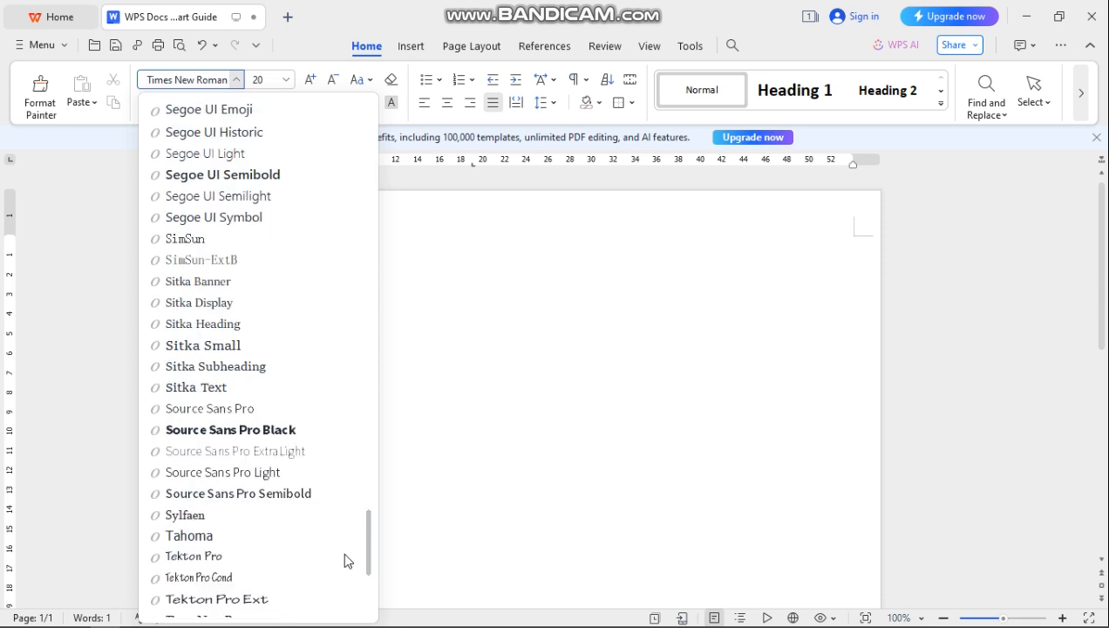
{"action": "scroll", "coordinate": [343, 598], "scroll_direction": "down", "scroll_amount": 1}
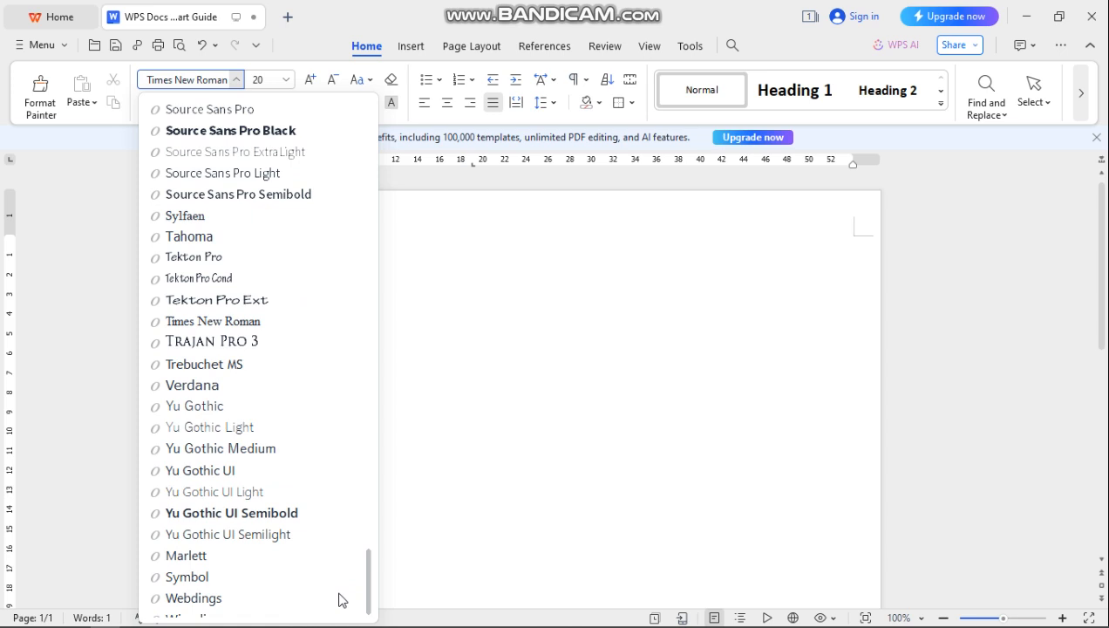
{"action": "scroll", "coordinate": [342, 600], "scroll_direction": "down", "scroll_amount": 1}
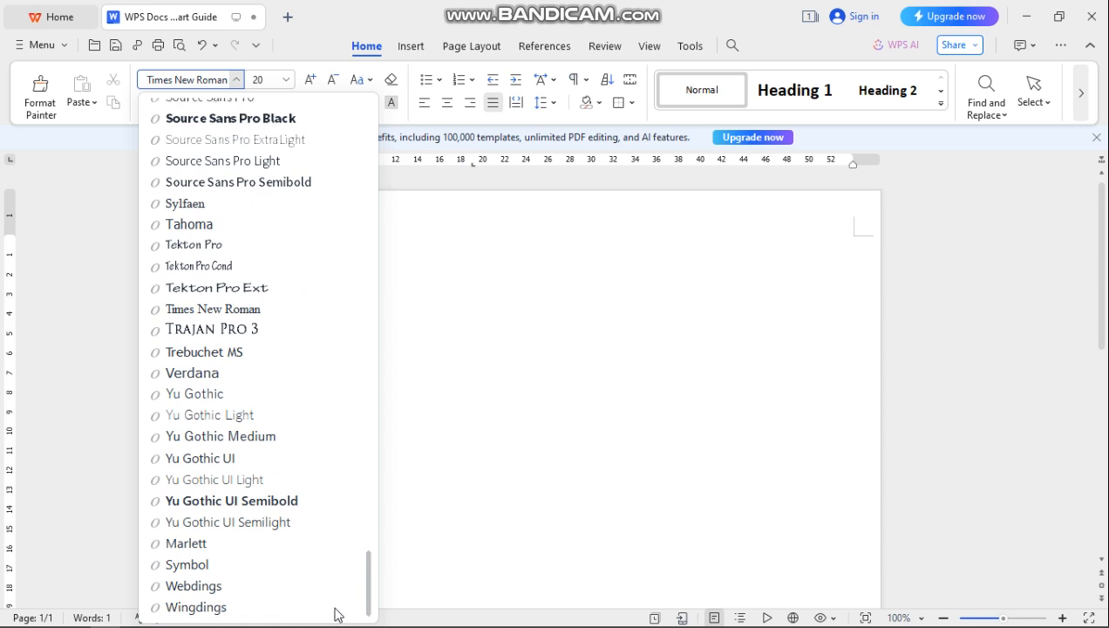
{"action": "scroll", "coordinate": [334, 576], "scroll_direction": "up", "scroll_amount": 6}
{"action": "scroll", "coordinate": [340, 549], "scroll_direction": "up", "scroll_amount": 4}
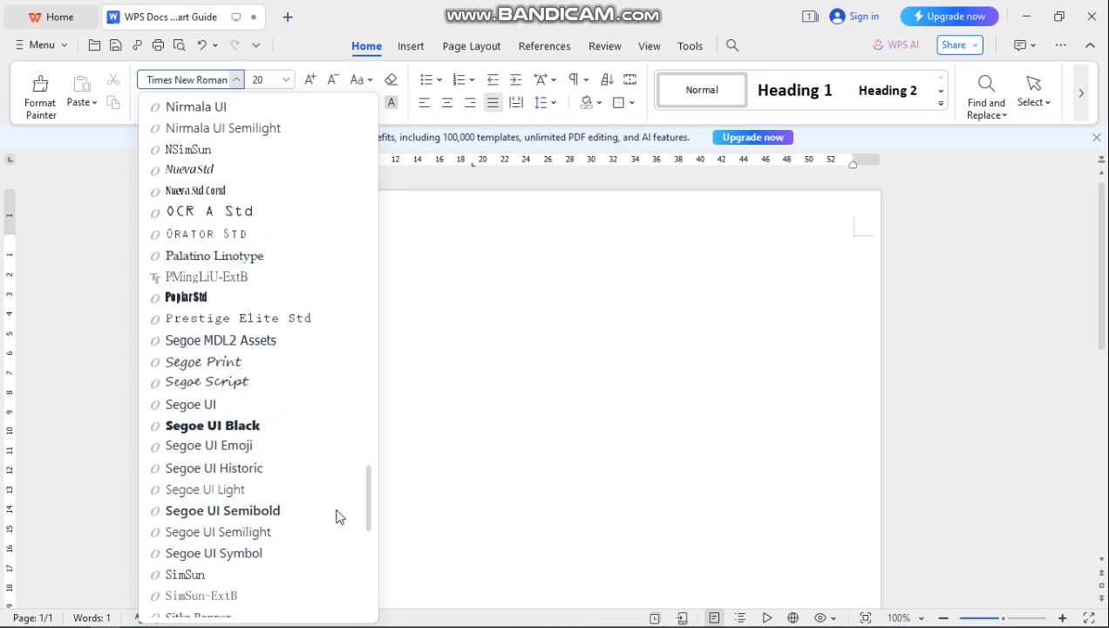
{"action": "left_click", "coordinate": [203, 381]}
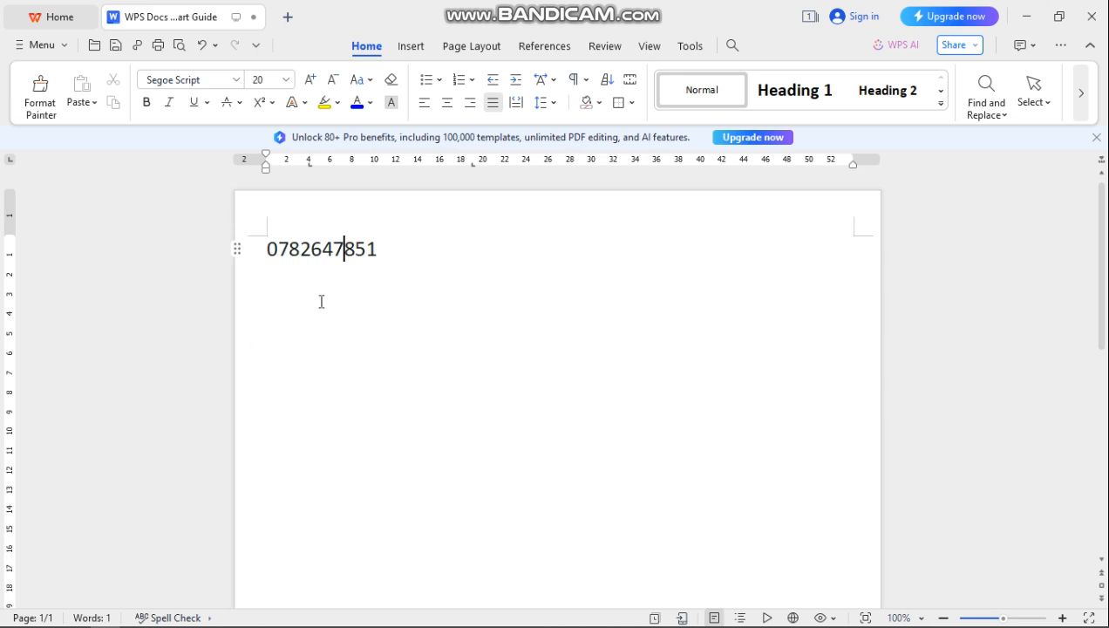
- Add test text after the number in Adobe Gothic Std B and Segoe Script
{"action": "left_click", "coordinate": [412, 250]}
{"action": "type", "text": "gh"}
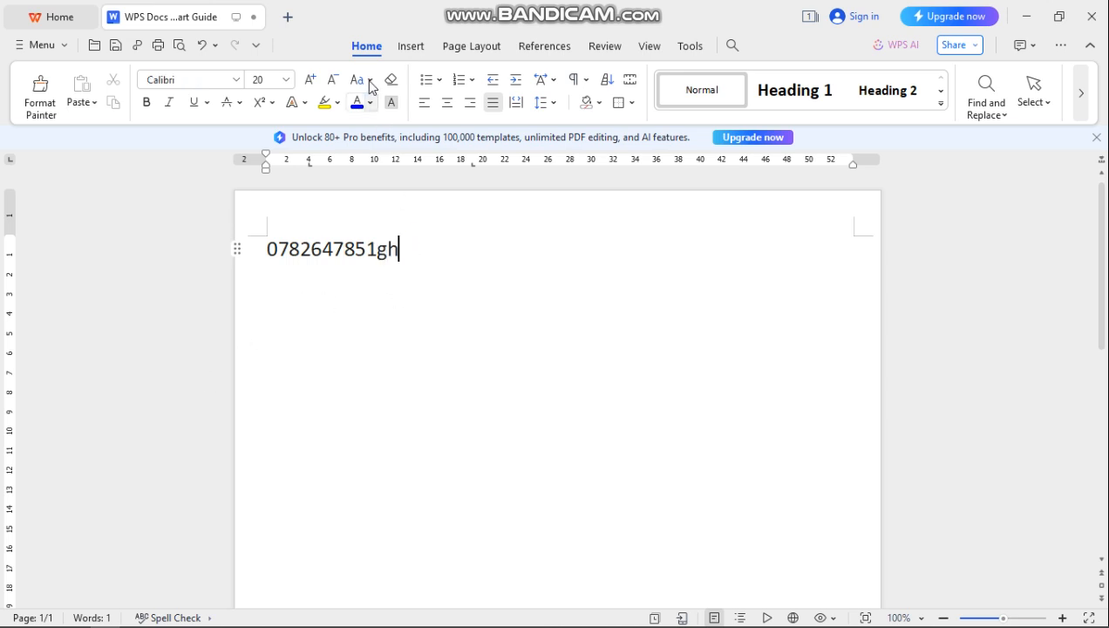
{"action": "left_click", "coordinate": [237, 80]}
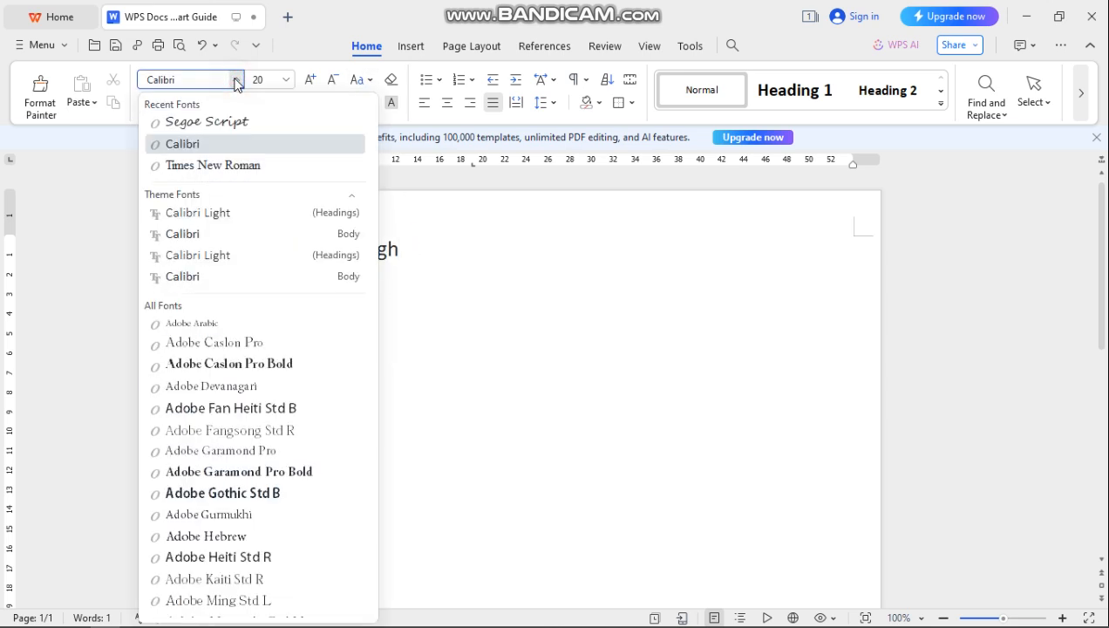
{"action": "left_click", "coordinate": [255, 494]}
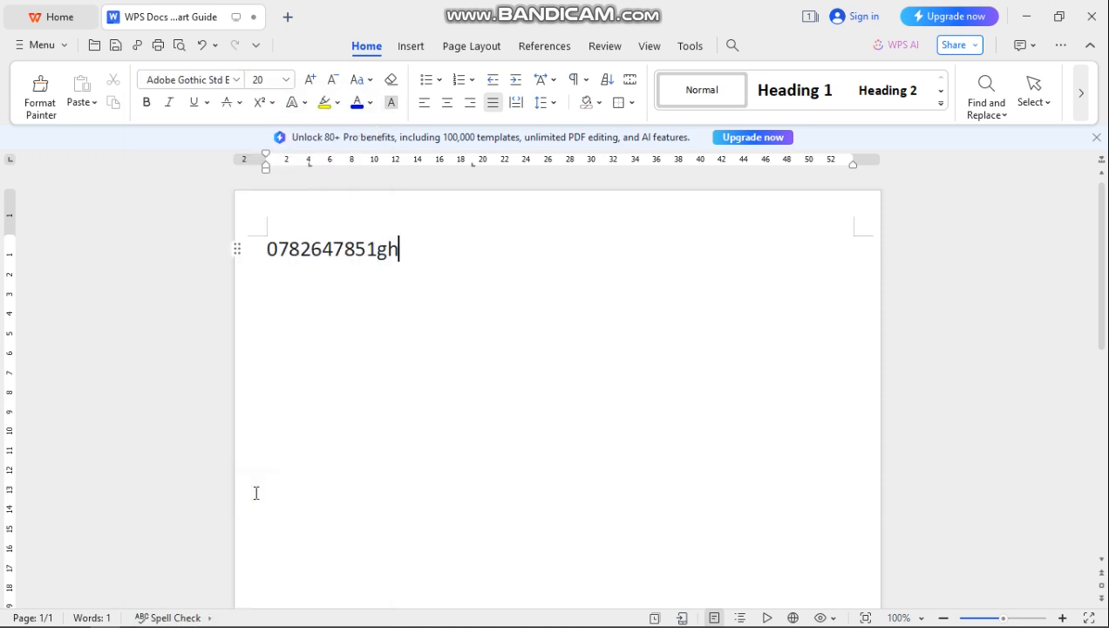
{"action": "type", "text": "gggggg"}
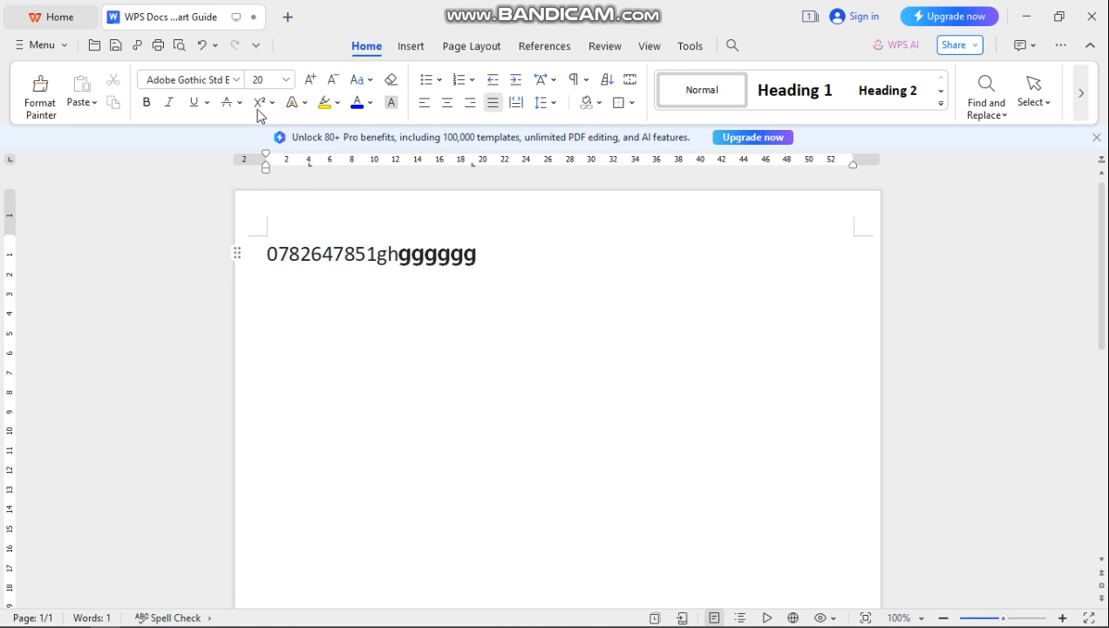
{"action": "left_click", "coordinate": [238, 80]}
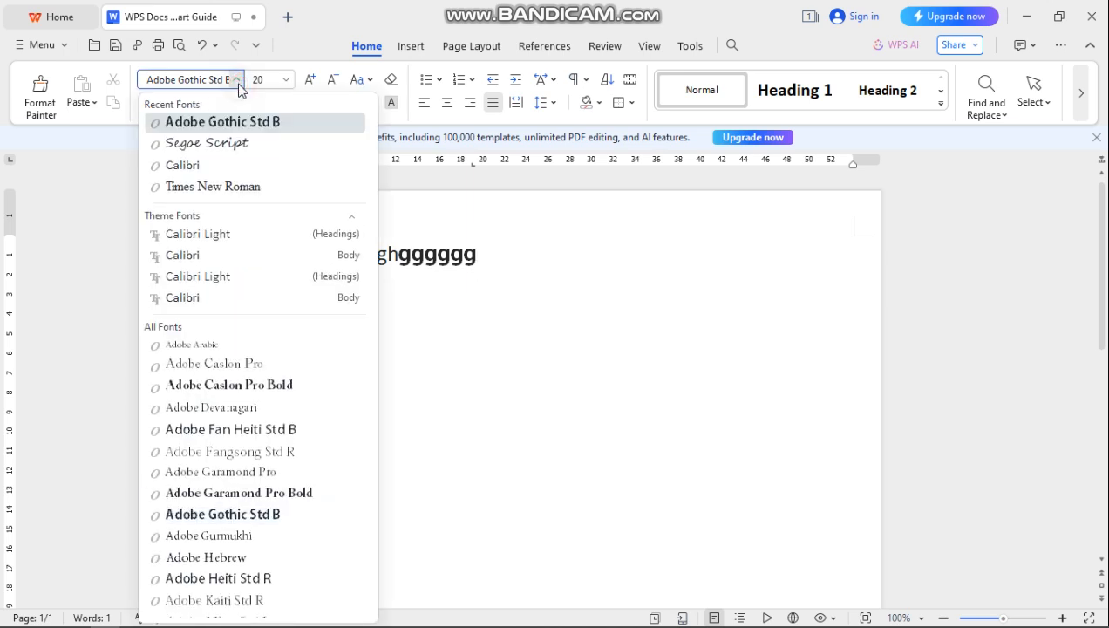
{"action": "left_click", "coordinate": [220, 145]}
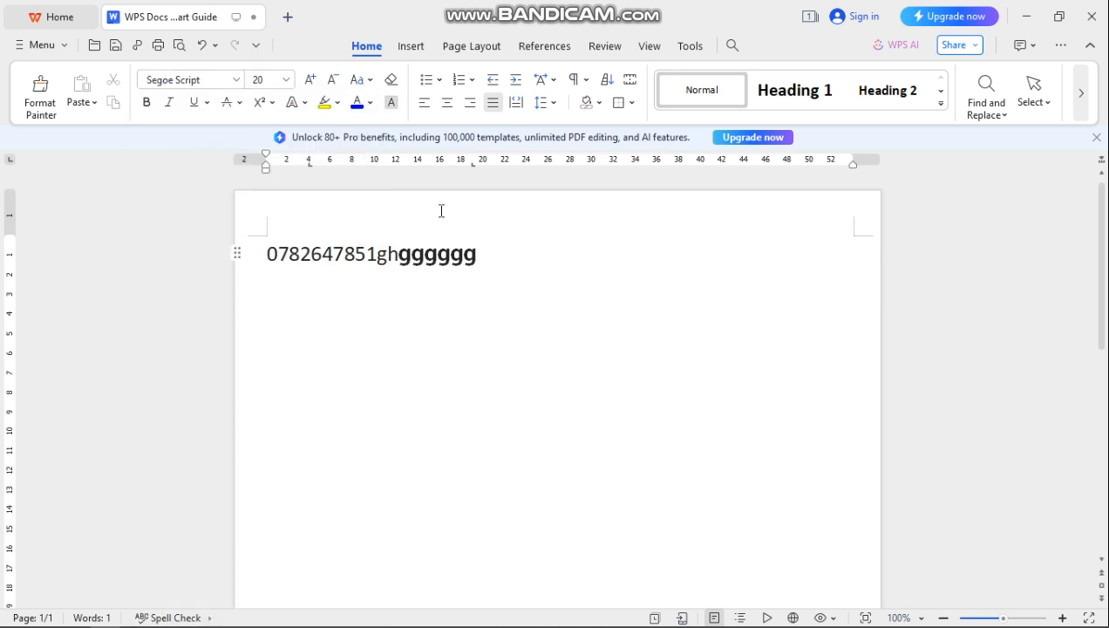
{"action": "type", "text": "hhhhgggg"}
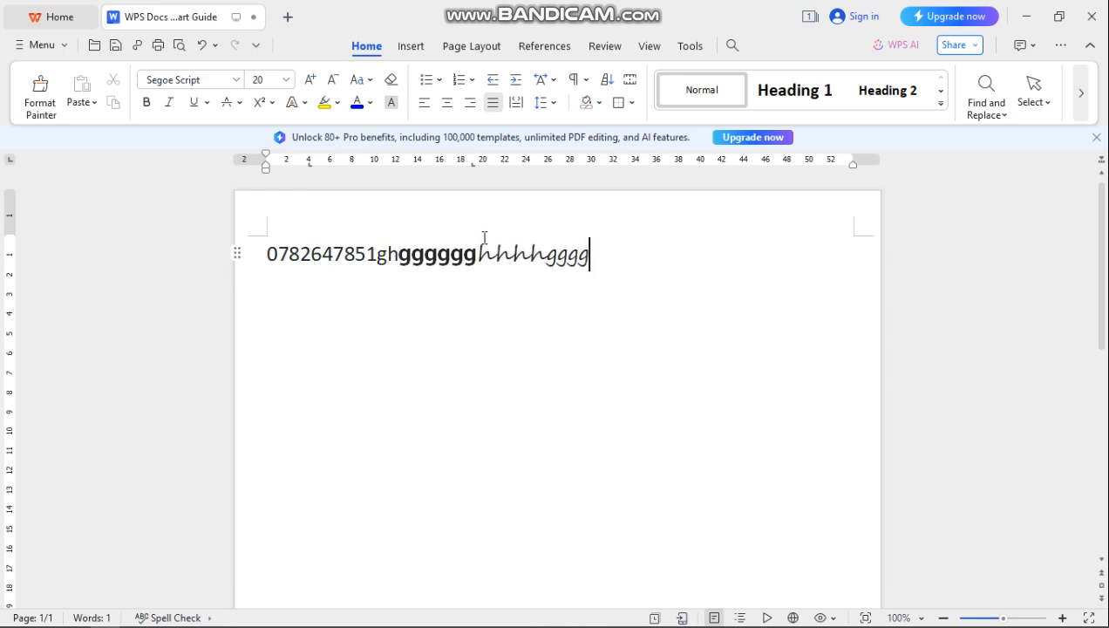
- Type more test text in Impact, then erase the test line with Backspace
{"action": "left_click", "coordinate": [236, 80]}
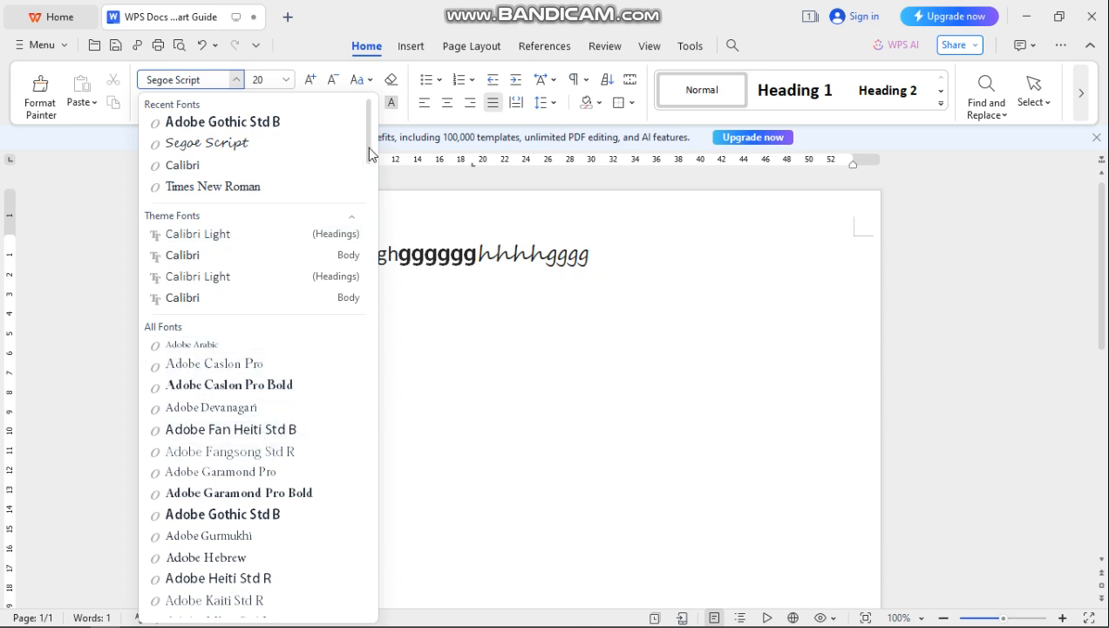
{"action": "scroll", "coordinate": [363, 268], "scroll_direction": "down", "scroll_amount": 10}
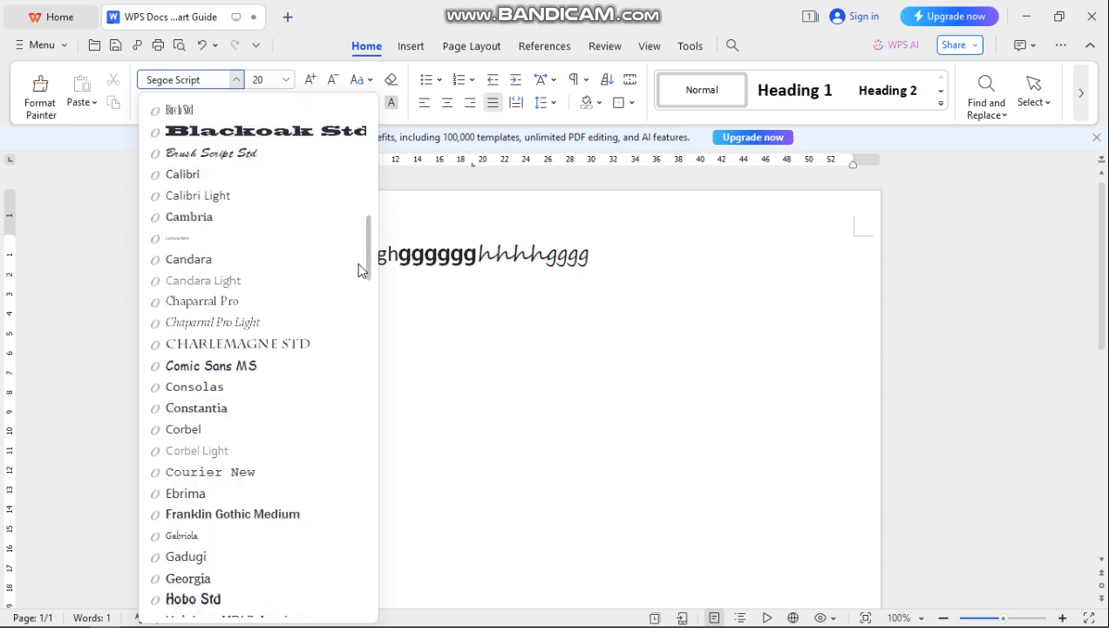
{"action": "scroll", "coordinate": [357, 301], "scroll_direction": "down", "scroll_amount": 5}
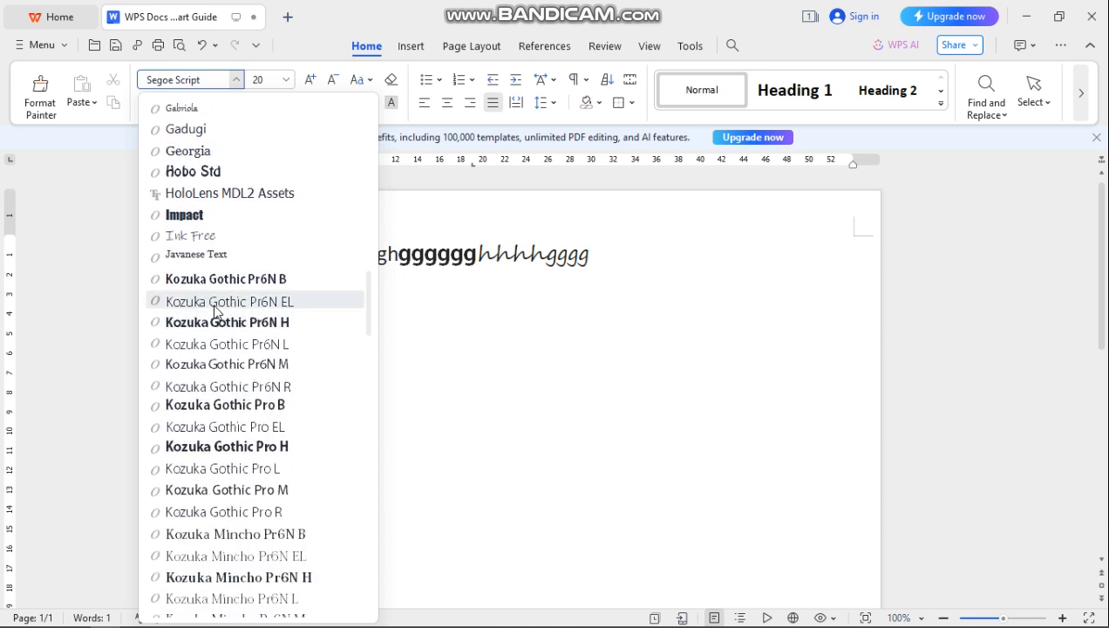
{"action": "left_click", "coordinate": [187, 217]}
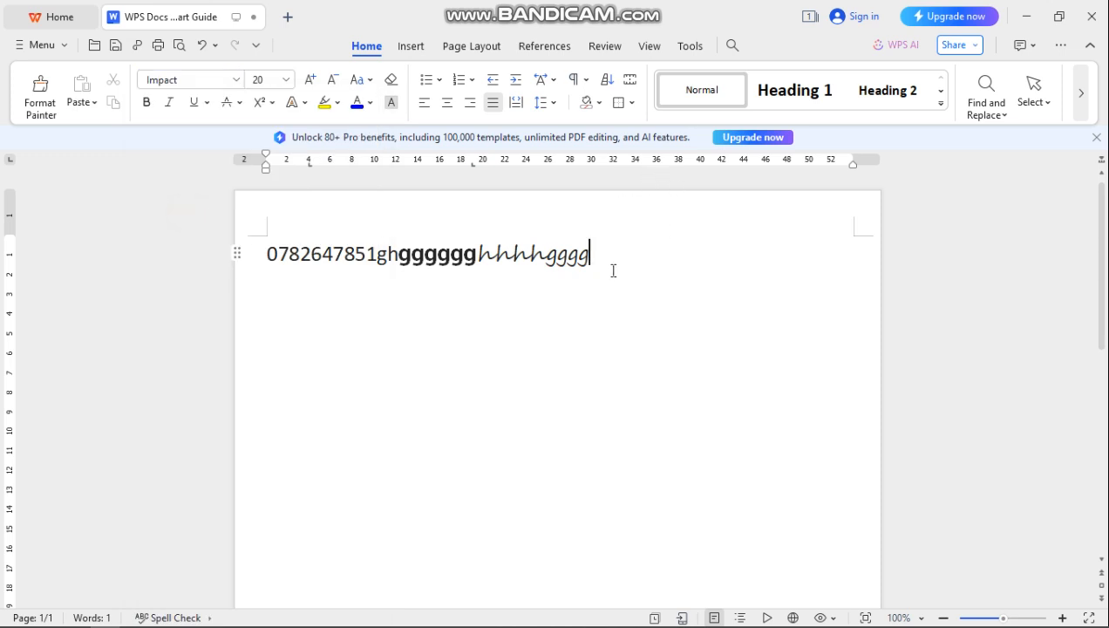
{"action": "type", "text": "gggggggggggggh"}
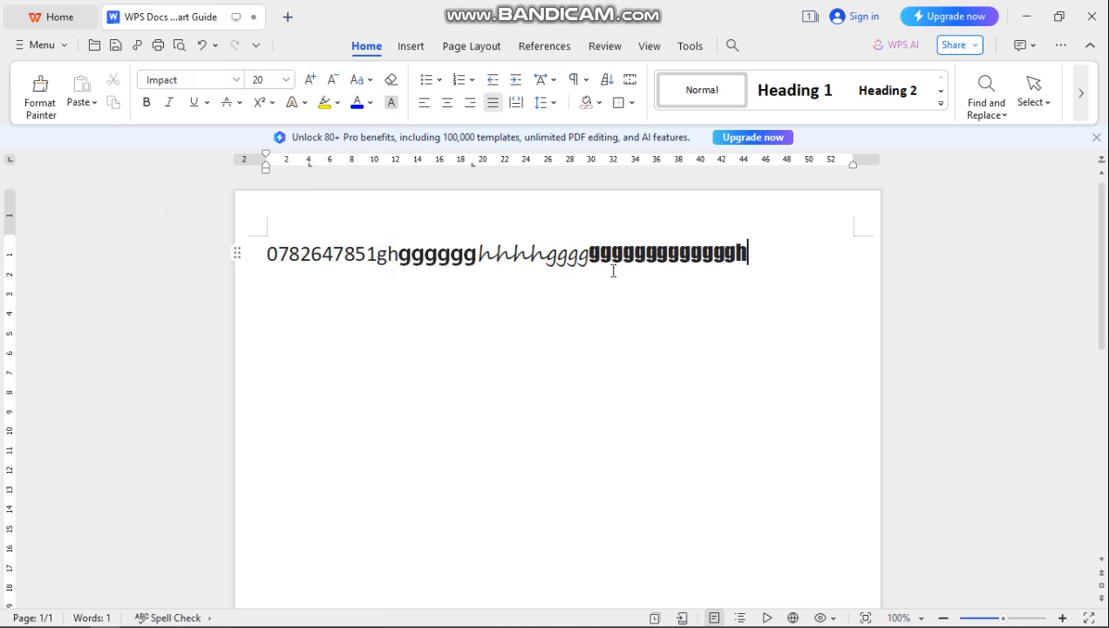
{"action": "type", "text": "hhhhfffddd"}
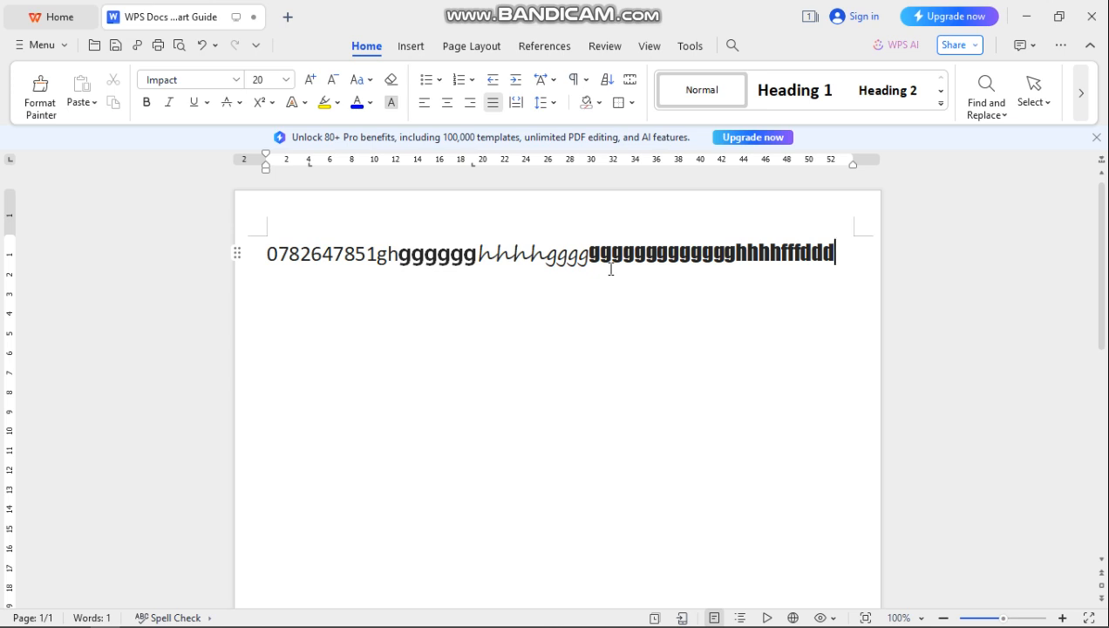
{"action": "key", "text": "BackSpace"}
{"action": "key", "text": "BackSpace"}
{"action": "key", "text": "BackSpace"}
{"action": "key", "text": "BackSpace"}
{"action": "key", "text": "BackSpace"}
{"action": "key", "text": "BackSpace"}
{"action": "key", "text": "BackSpace"}
{"action": "key", "text": "BackSpace"}
{"action": "key", "text": "BackSpace"}
{"action": "key", "text": "BackSpace"}
{"action": "key", "text": "BackSpace"}
{"action": "key", "text": "BackSpace"}
{"action": "key", "text": "BackSpace"}
{"action": "key", "text": "BackSpace"}
{"action": "key", "text": "BackSpace"}
{"action": "key", "text": "BackSpace"}
{"action": "key", "text": "BackSpace"}
{"action": "key", "text": "BackSpace"}
{"action": "key", "text": "BackSpace"}
{"action": "key", "text": "BackSpace"}
{"action": "key", "text": "BackSpace"}
{"action": "key", "text": "BackSpace"}
{"action": "key", "text": "BackSpace"}
{"action": "key", "text": "BackSpace"}
{"action": "key", "text": "BackSpace"}
{"action": "key", "text": "BackSpace"}
{"action": "key", "text": "BackSpace"}
{"action": "key", "text": "BackSpace"}
{"action": "key", "text": "BackSpace"}
{"action": "key", "text": "BackSpace"}
{"action": "key", "text": "BackSpace"}
{"action": "key", "text": "BackSpace"}
{"action": "key", "text": "BackSpace"}
{"action": "key", "text": "BackSpace"}
{"action": "key", "text": "BackSpace"}
{"action": "key", "text": "BackSpace"}
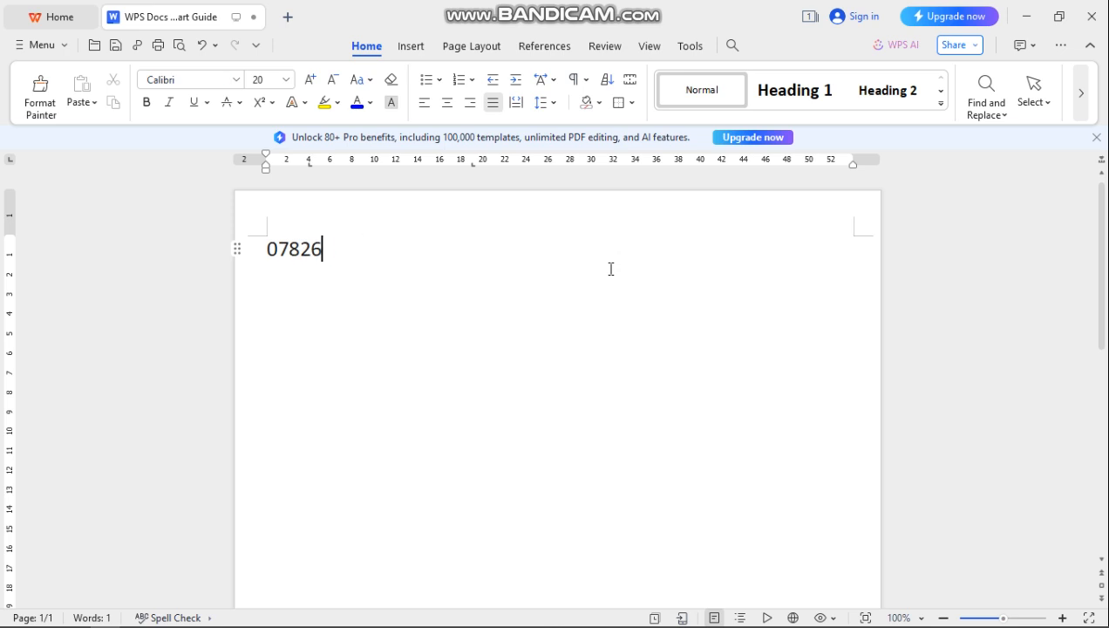
{"action": "key", "text": "BackSpace"}
{"action": "key", "text": "BackSpace"}
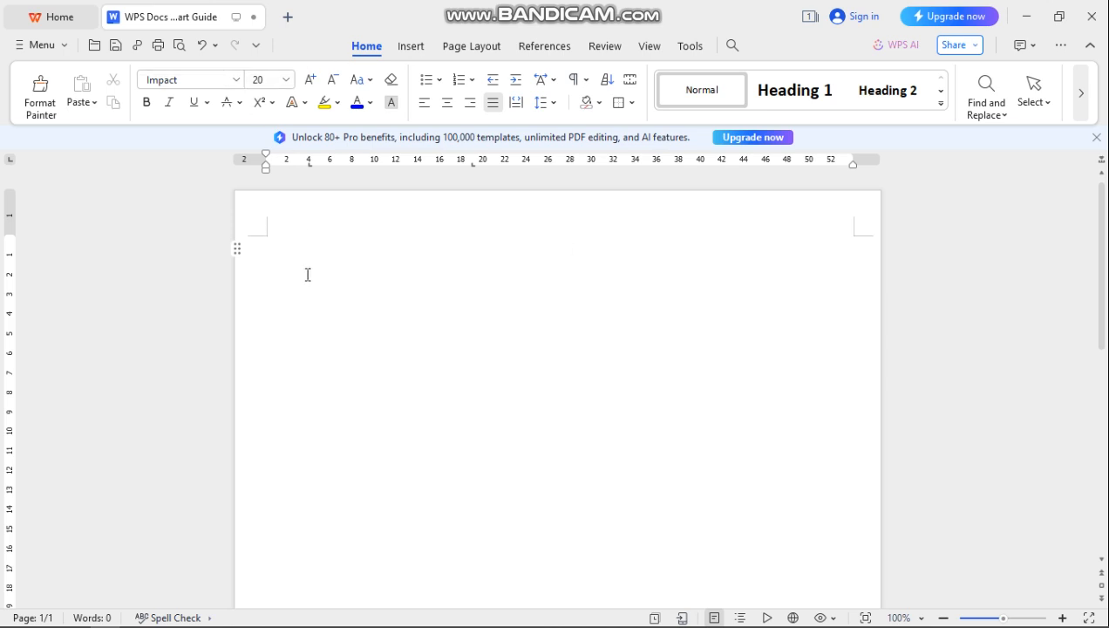
{"action": "type", "text": "nyampi"}
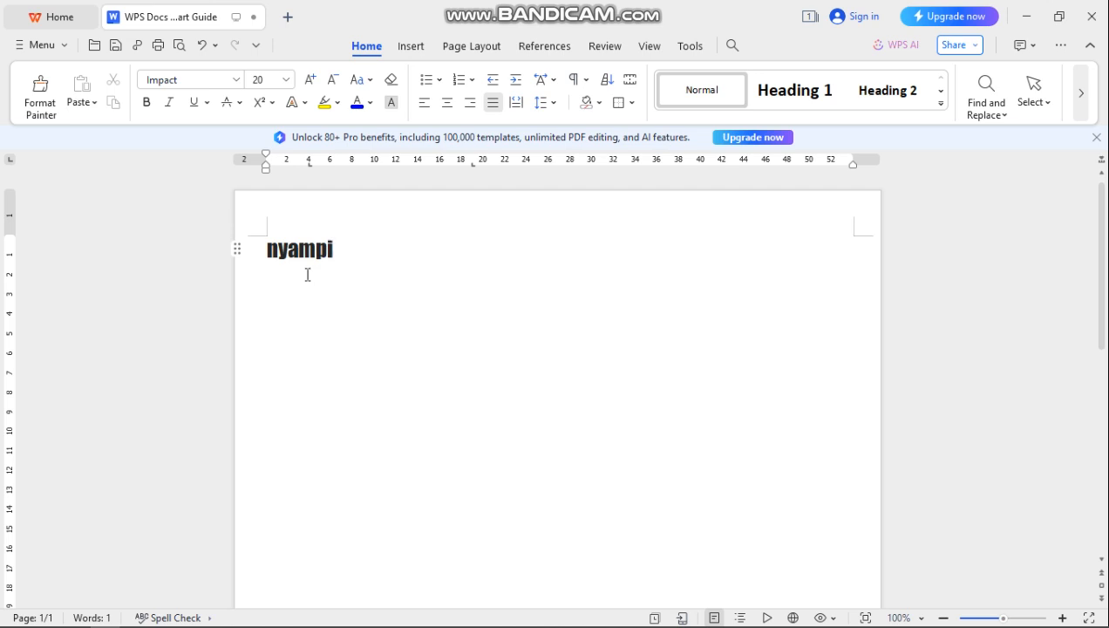
{"action": "type", "text": "nga"}
{"action": "key", "text": "BackSpace"}
{"action": "key", "text": "BackSpace"}
{"action": "key", "text": "BackSpace"}
{"action": "key", "text": "BackSpace"}
{"action": "key", "text": "BackSpace"}
{"action": "key", "text": "BackSpace"}
{"action": "key", "text": "BackSpace"}
{"action": "key", "text": "BackSpace"}
{"action": "key", "text": "BackSpace"}
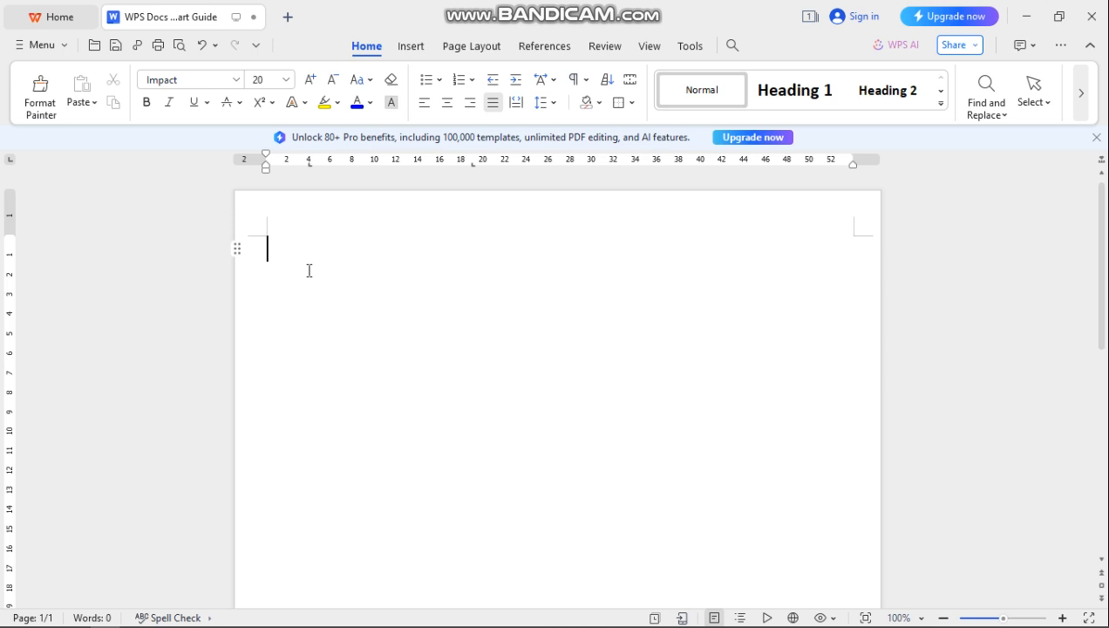
- Type NYAMPINGA TV on the first line, correcting the mistyped letters
{"action": "type", "text": "NYAR"}
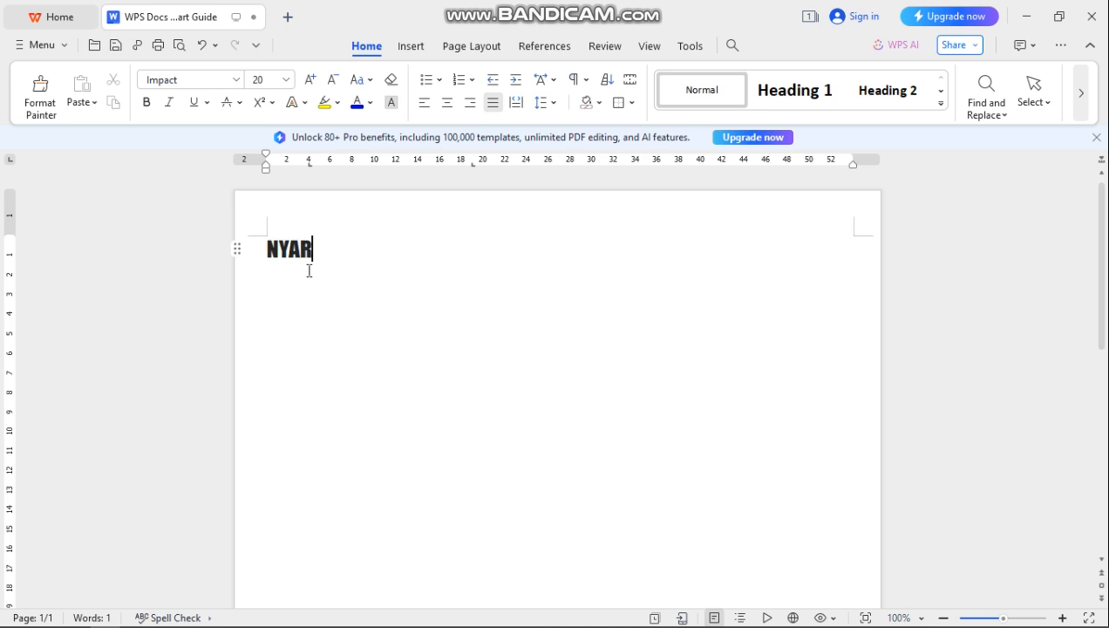
{"action": "key", "text": "BackSpace"}
{"action": "type", "text": "R"}
{"action": "key", "text": "BackSpace"}
{"action": "type", "text": "MPINGA"}
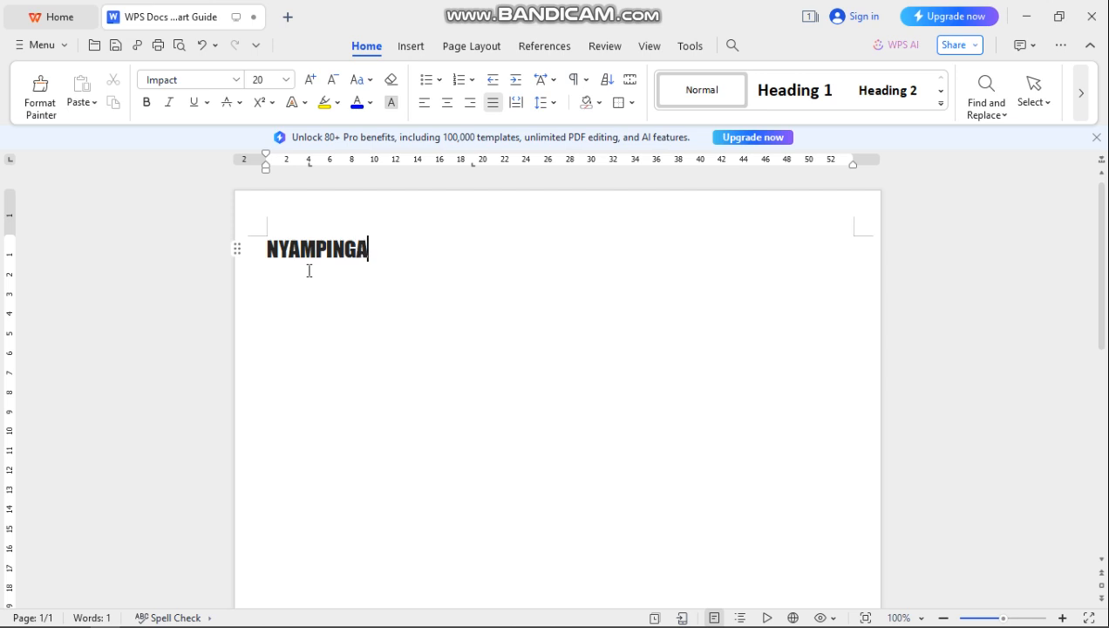
{"action": "type", "text": " TV"}
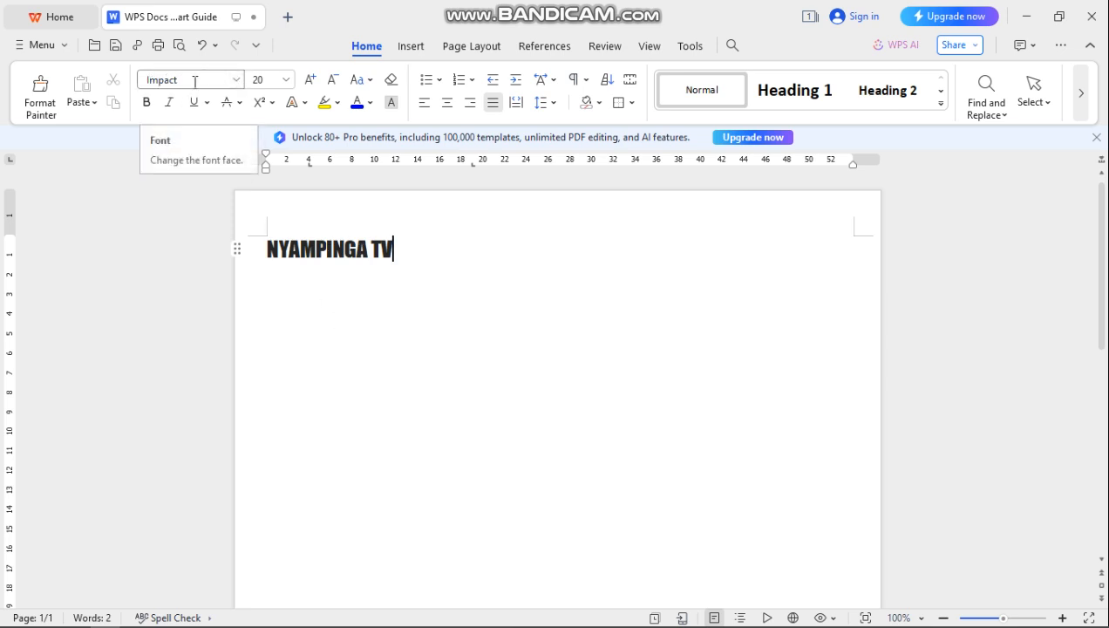
- Keep Impact as the font and set the font size to 72
{"action": "left_click", "coordinate": [238, 81]}
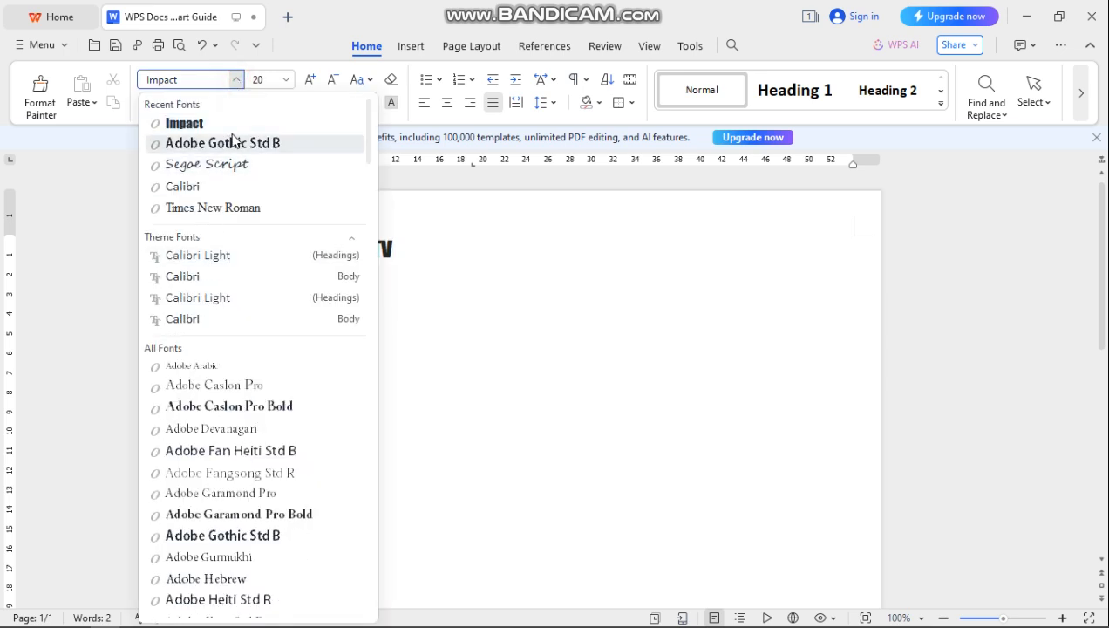
{"action": "left_click", "coordinate": [316, 13]}
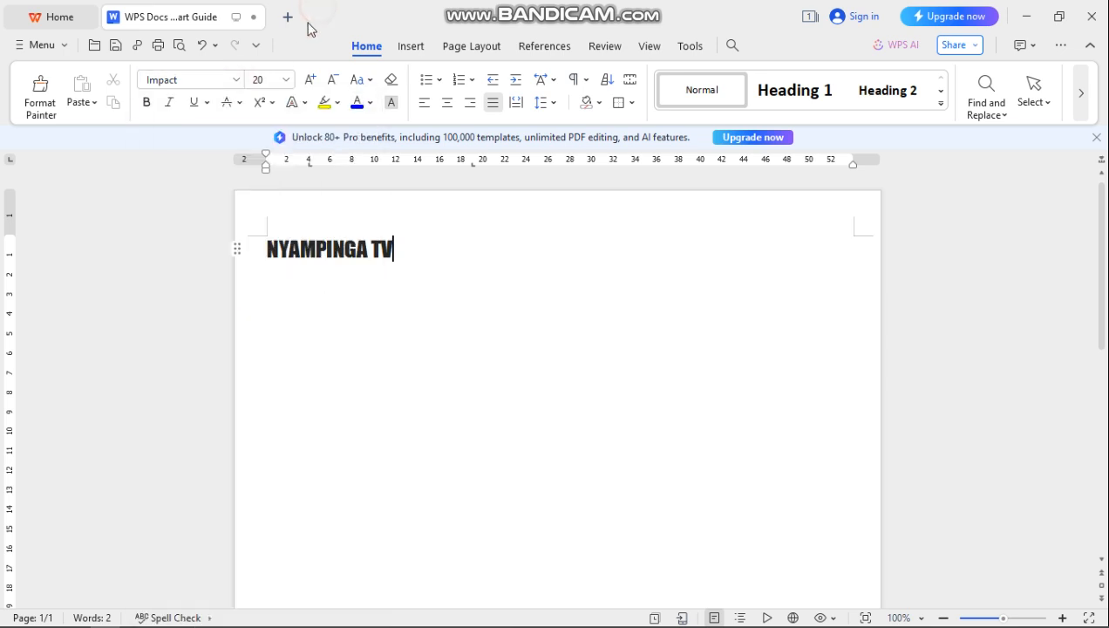
{"action": "left_click", "coordinate": [286, 80]}
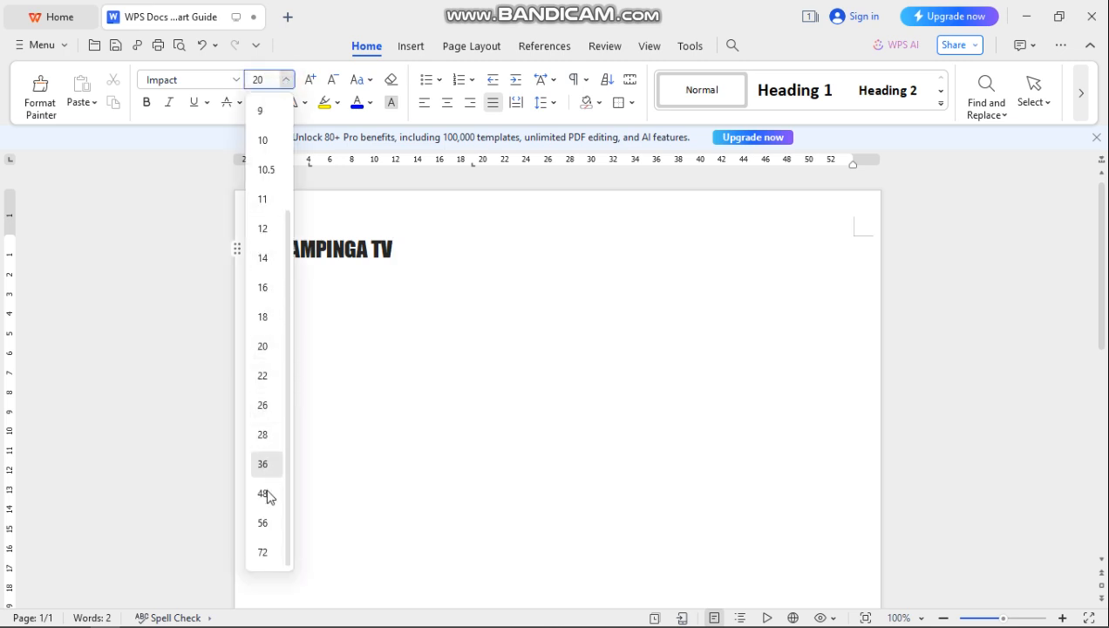
{"action": "left_click", "coordinate": [264, 550]}
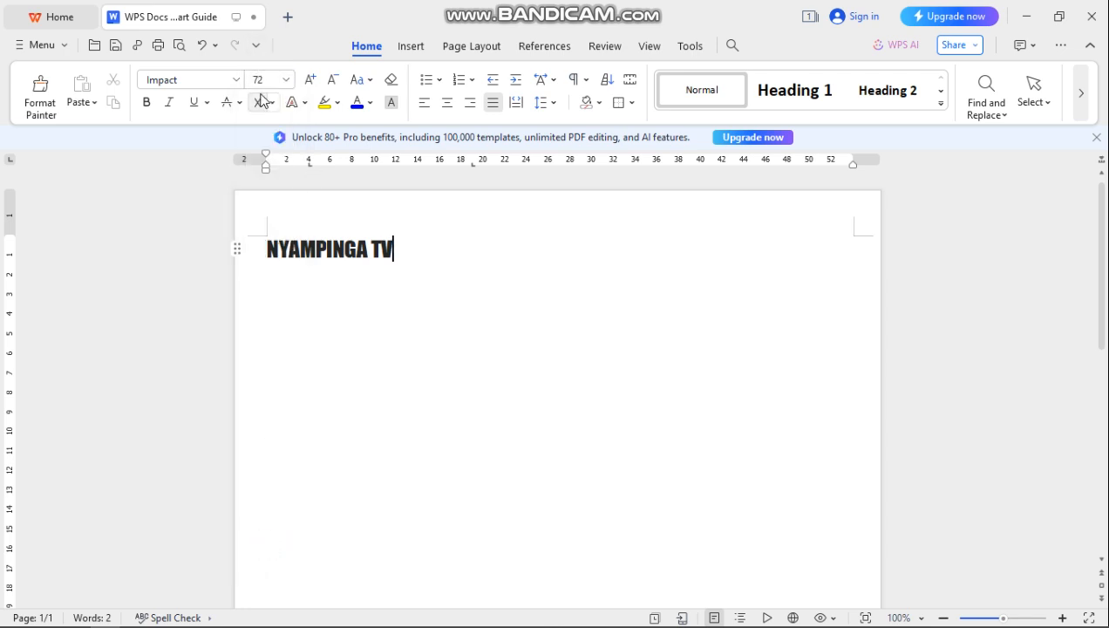
- Select NYAMPINGA TV and change its size to 72 pt
{"action": "left_click", "coordinate": [395, 250]}
{"action": "left_click_drag", "start_coordinate": [396, 251], "coordinate": [265, 245]}
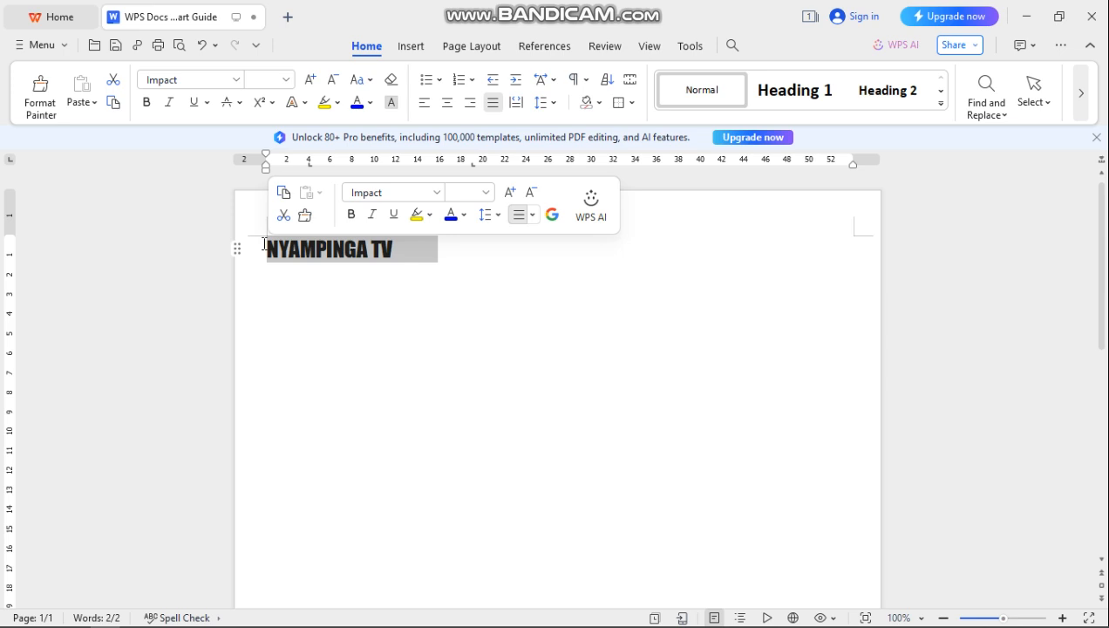
{"action": "left_click", "coordinate": [286, 79]}
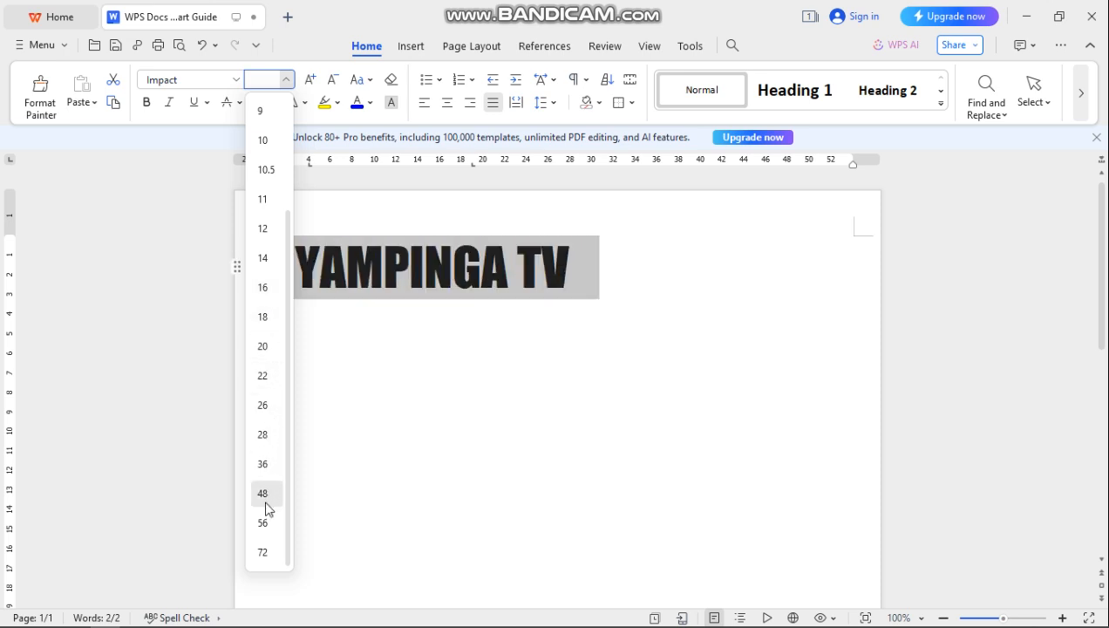
{"action": "left_click", "coordinate": [262, 554]}
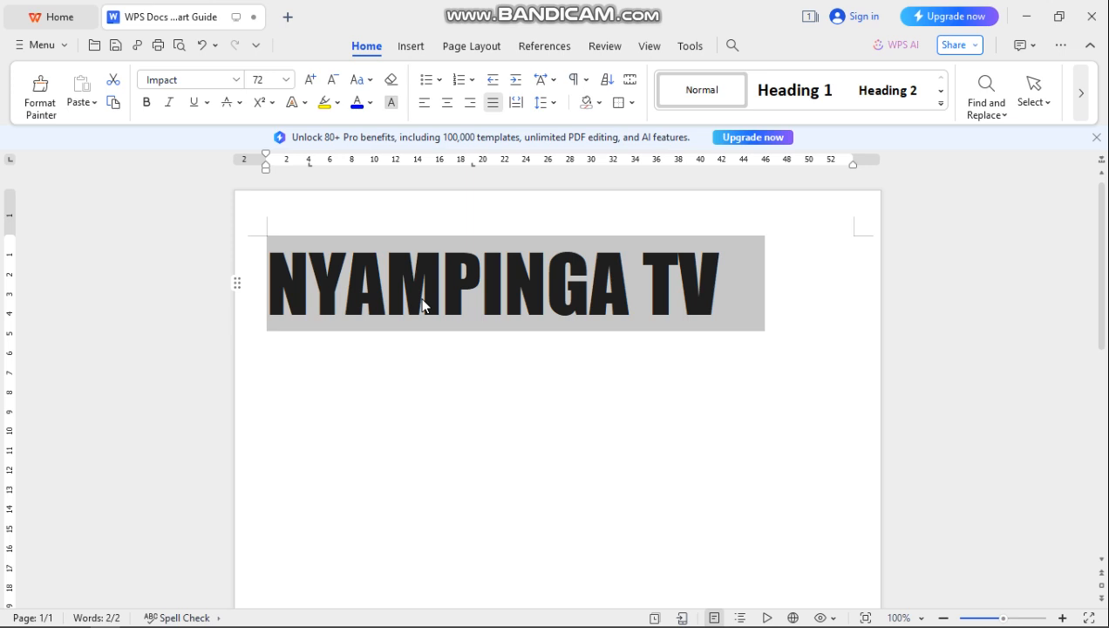
- Try bold and italic on the heading, finishing with neither applied
{"action": "left_click", "coordinate": [288, 79]}
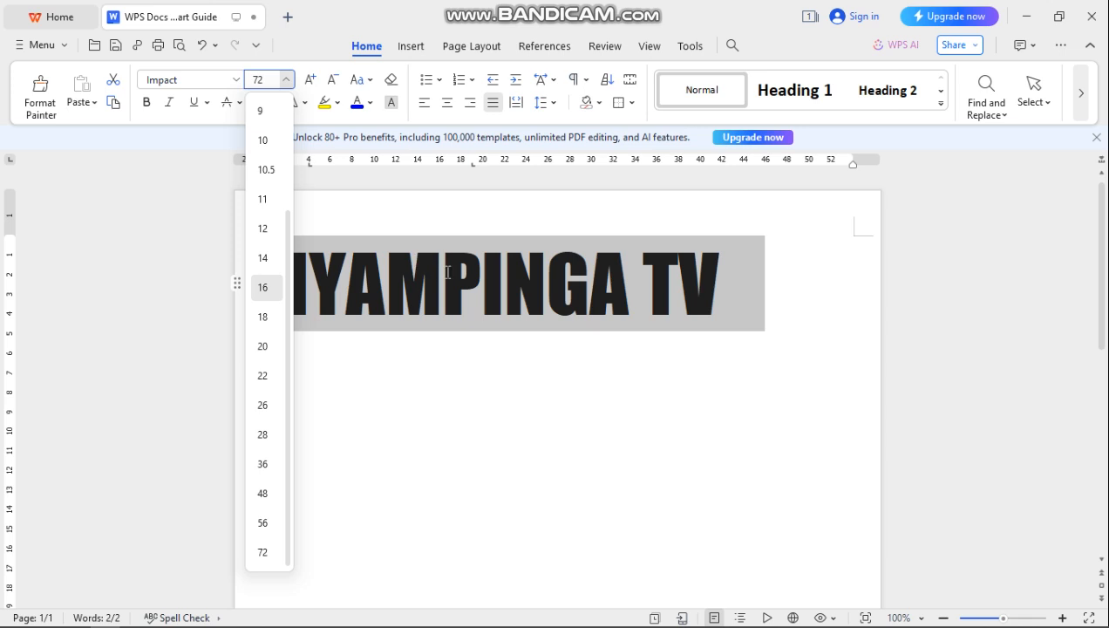
{"action": "left_click", "coordinate": [471, 5]}
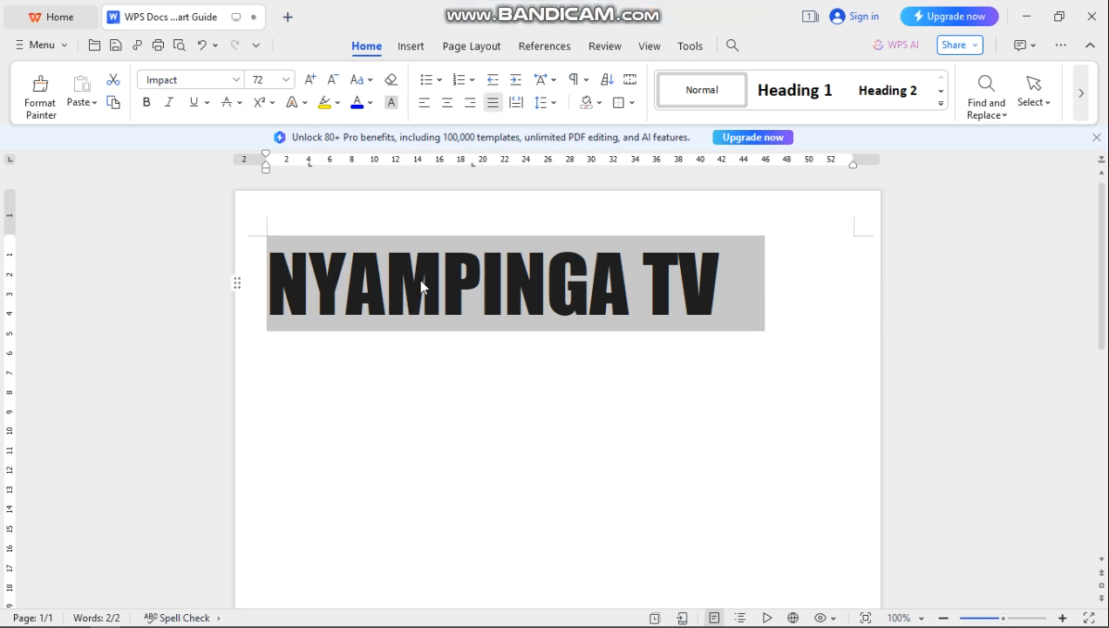
{"action": "left_click", "coordinate": [147, 106]}
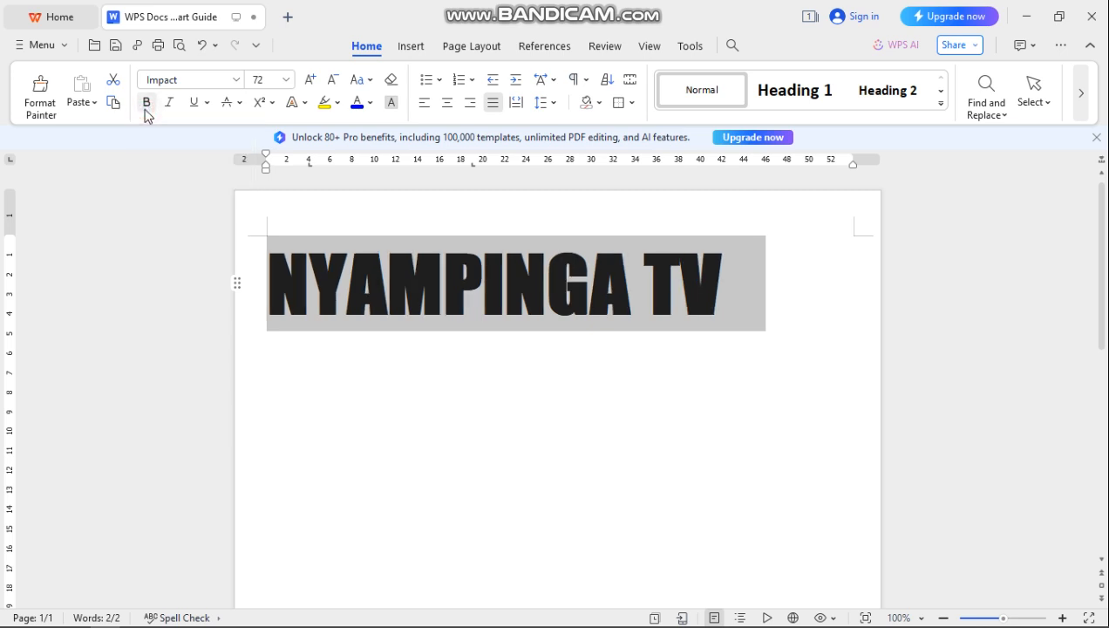
{"action": "left_click", "coordinate": [147, 111]}
{"action": "left_click", "coordinate": [146, 111]}
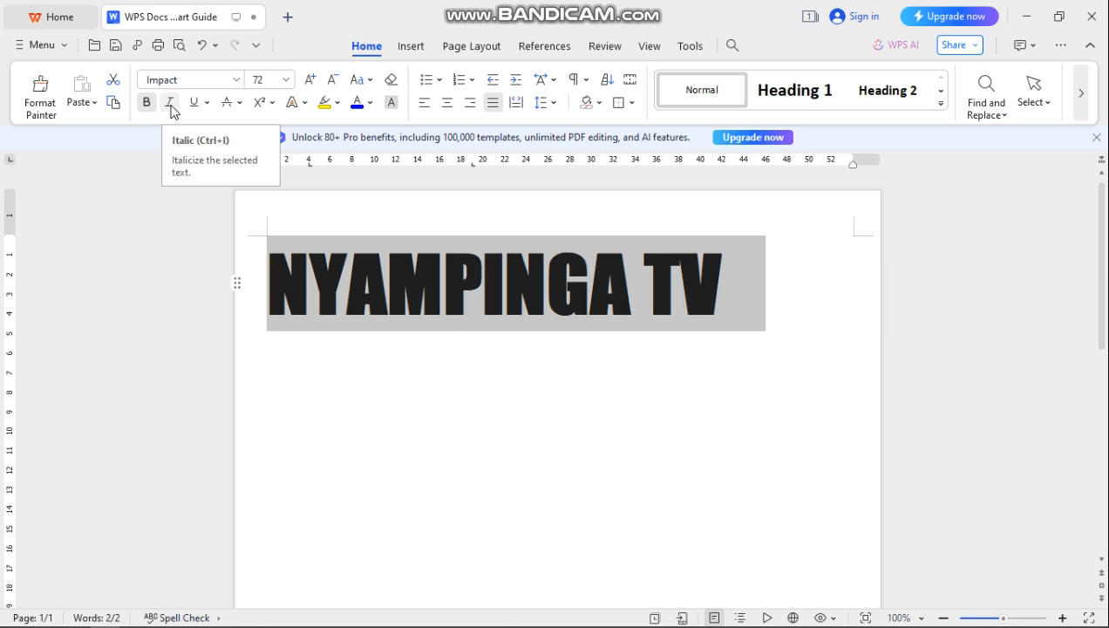
{"action": "left_click", "coordinate": [171, 106]}
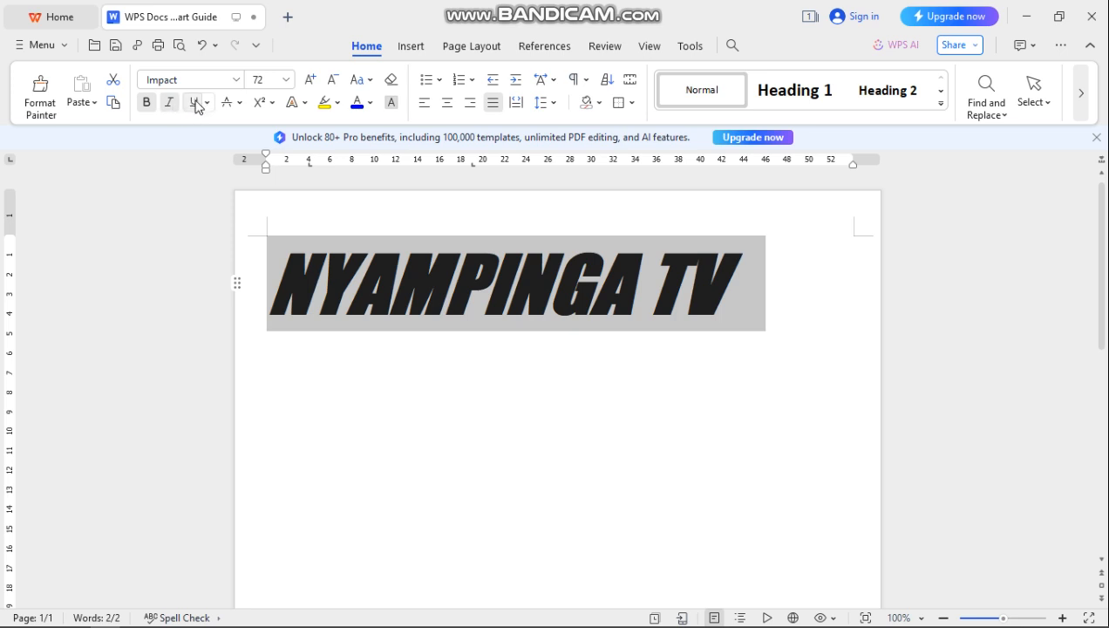
{"action": "left_click", "coordinate": [170, 107]}
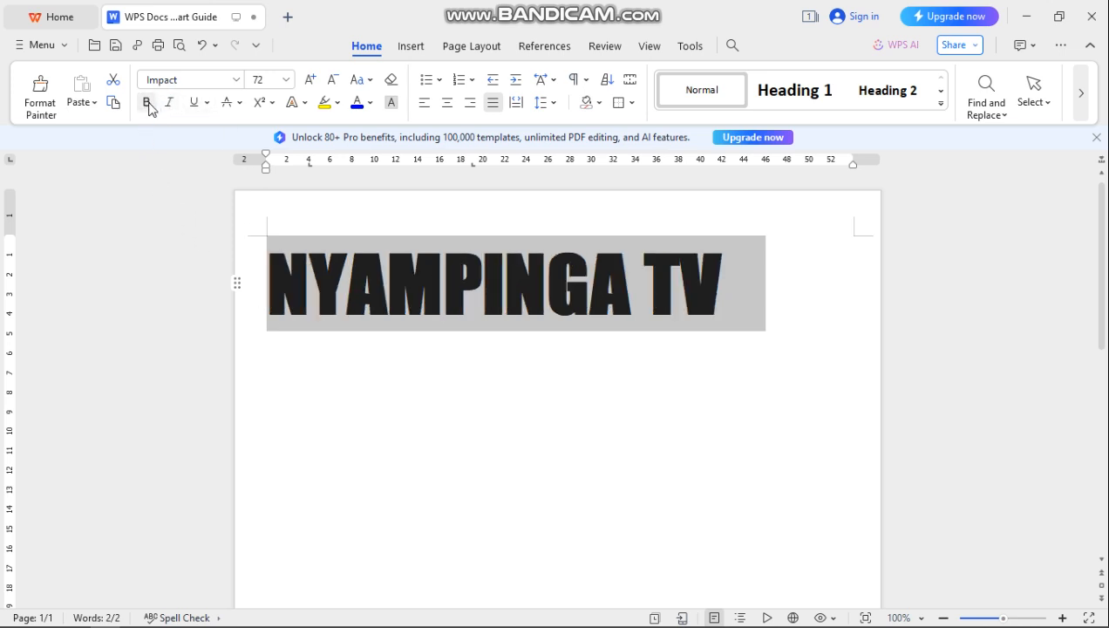
{"action": "left_click", "coordinate": [147, 103]}
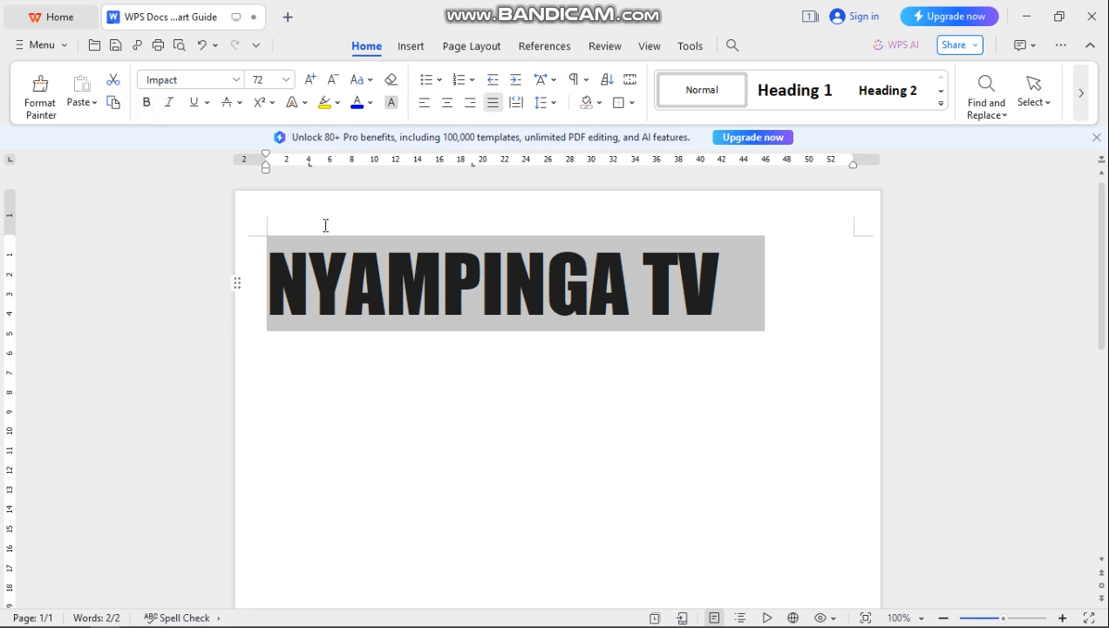
{"action": "left_click", "coordinate": [196, 103]}
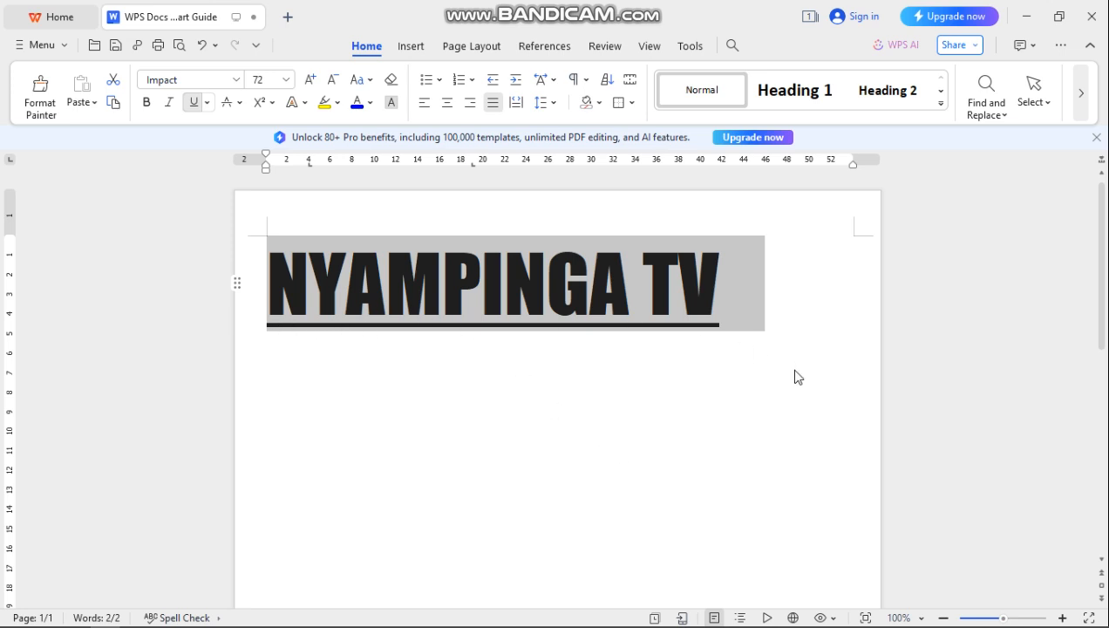
{"action": "left_click", "coordinate": [209, 104]}
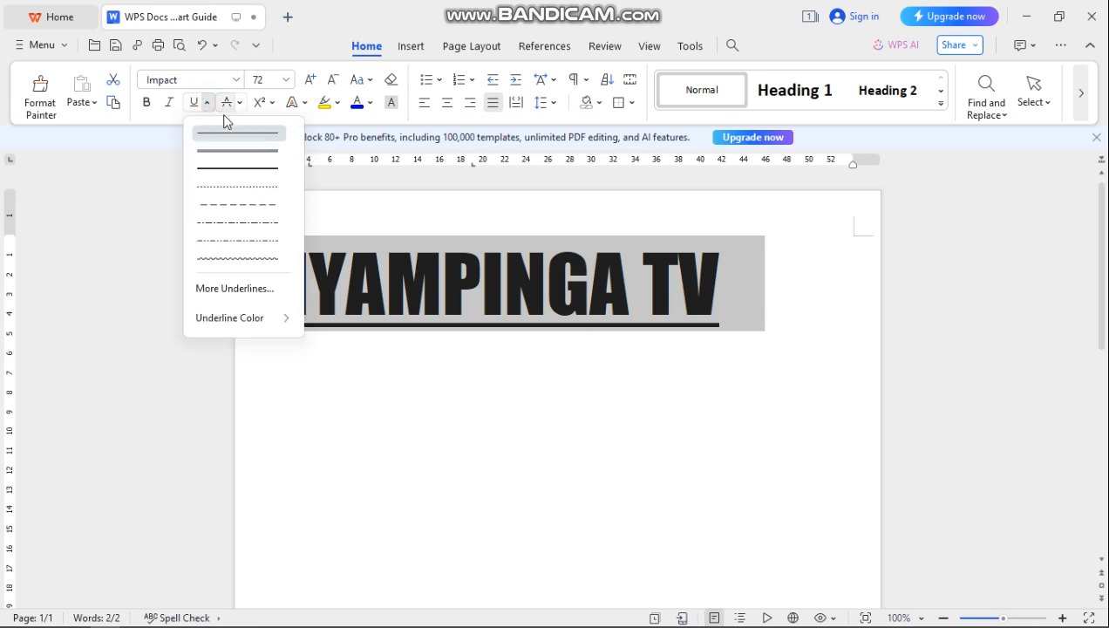
{"action": "left_click", "coordinate": [231, 153]}
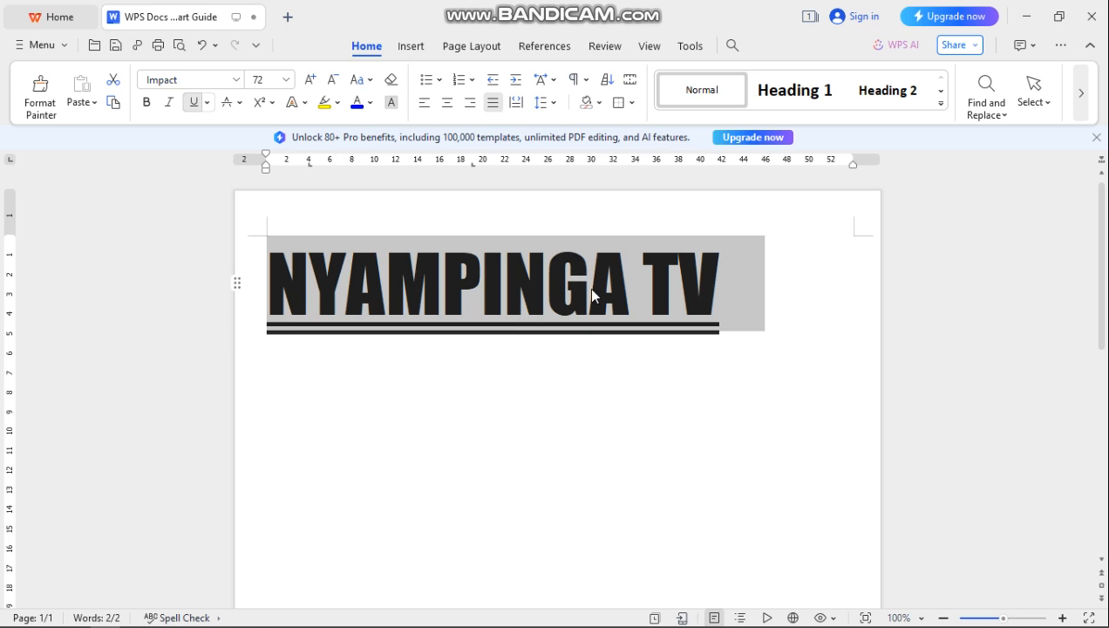
{"action": "left_click", "coordinate": [209, 105]}
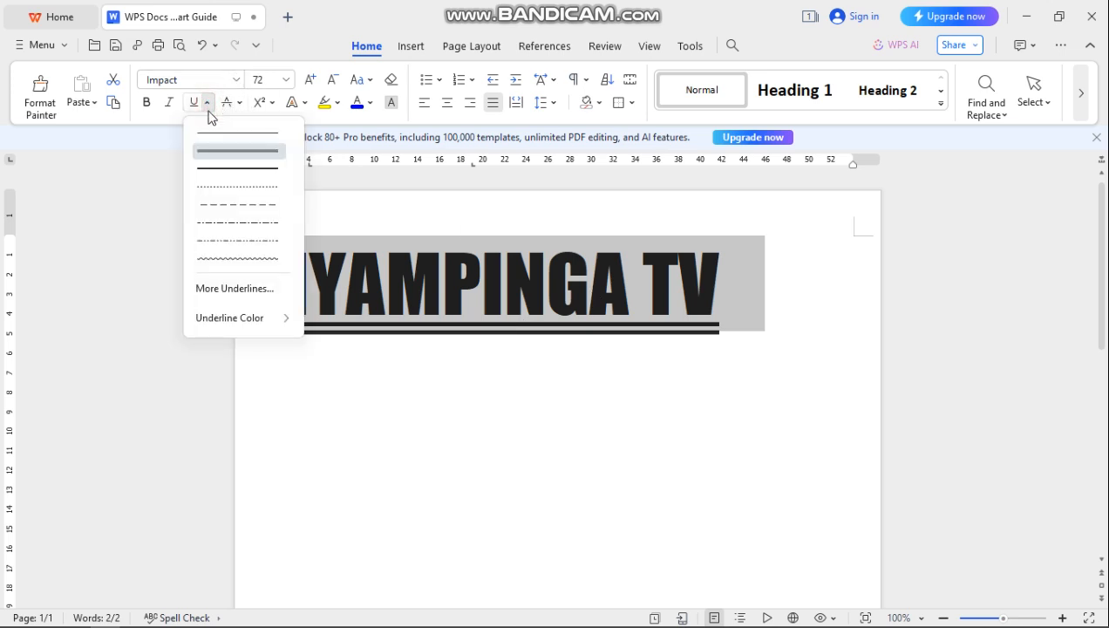
{"action": "left_click", "coordinate": [228, 186]}
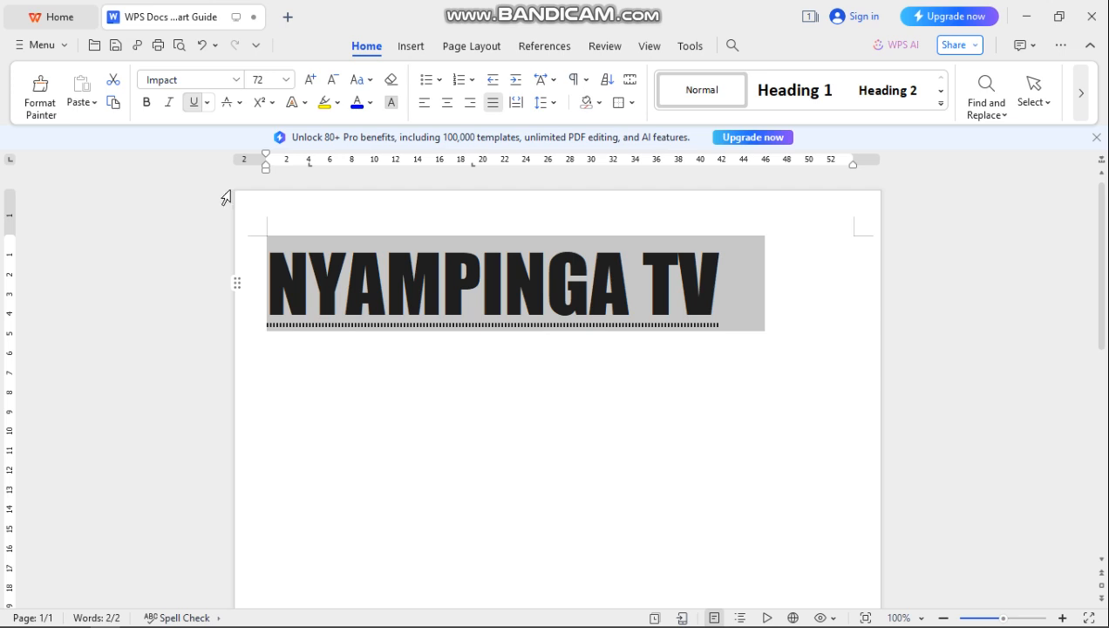
{"action": "left_click", "coordinate": [209, 105]}
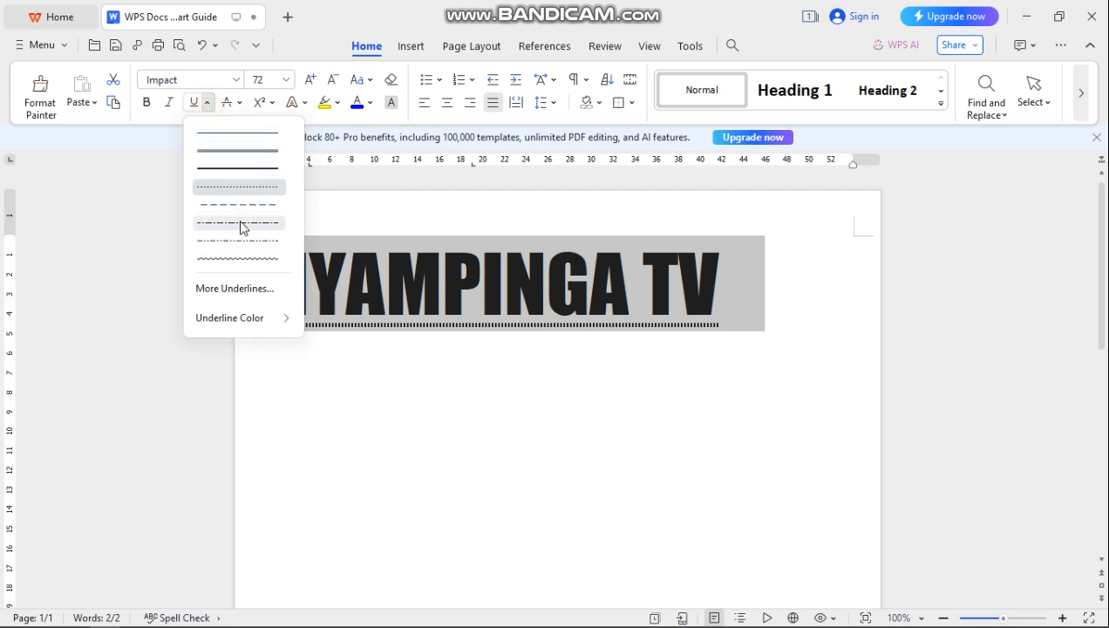
{"action": "left_click", "coordinate": [233, 259]}
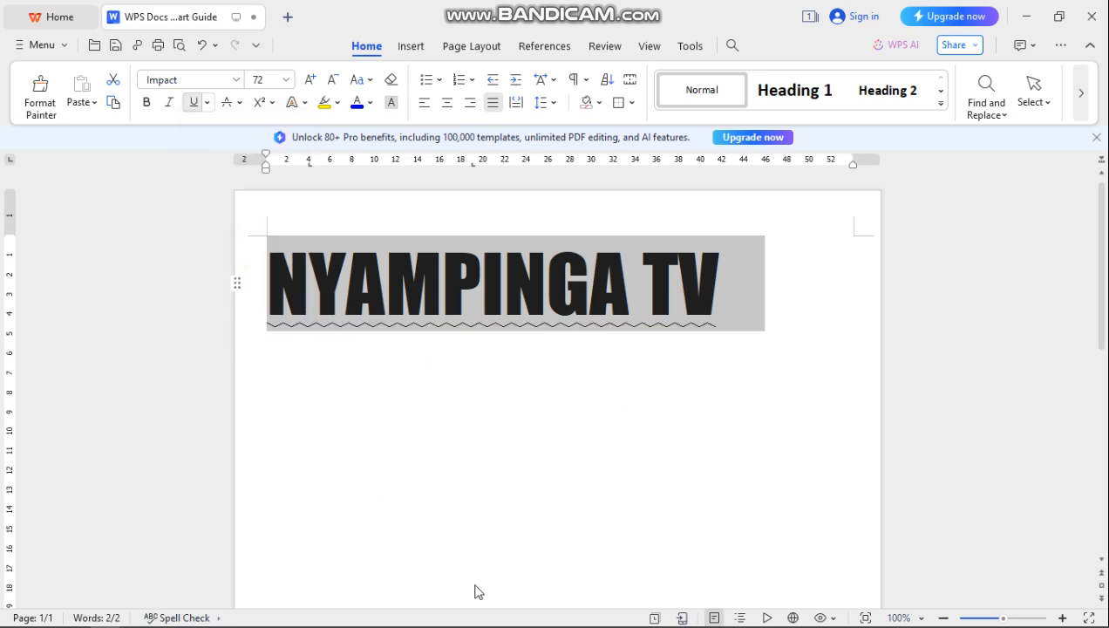
{"action": "left_click", "coordinate": [815, 294]}
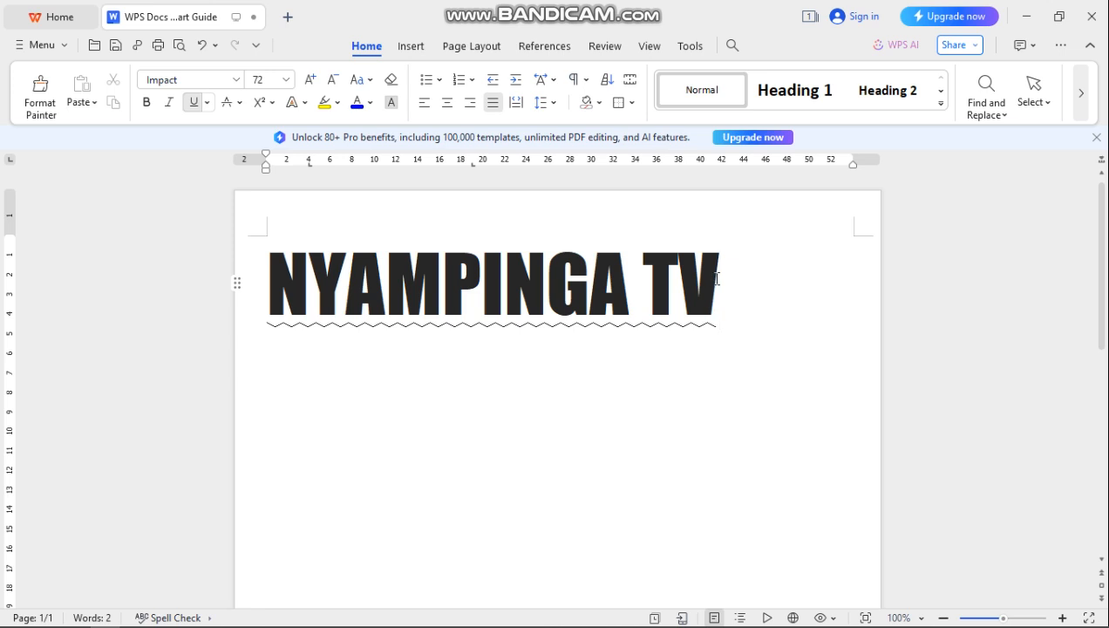
{"action": "left_click", "coordinate": [717, 279]}
{"action": "left_click_drag", "start_coordinate": [717, 279], "coordinate": [264, 252]}
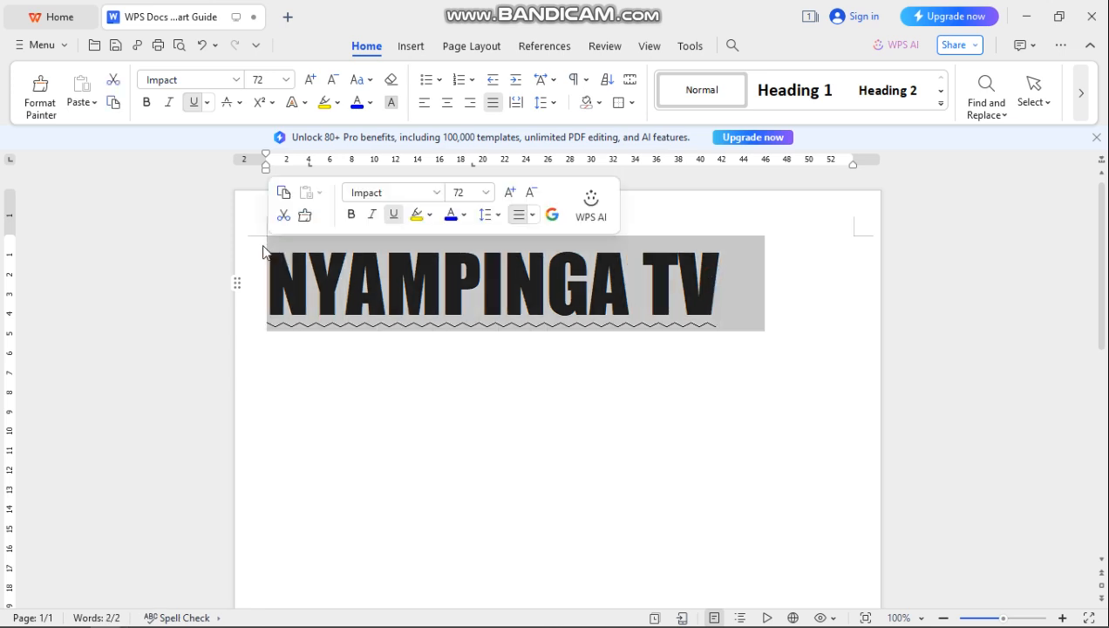
{"action": "left_click", "coordinate": [195, 103]}
{"action": "left_click", "coordinate": [195, 102]}
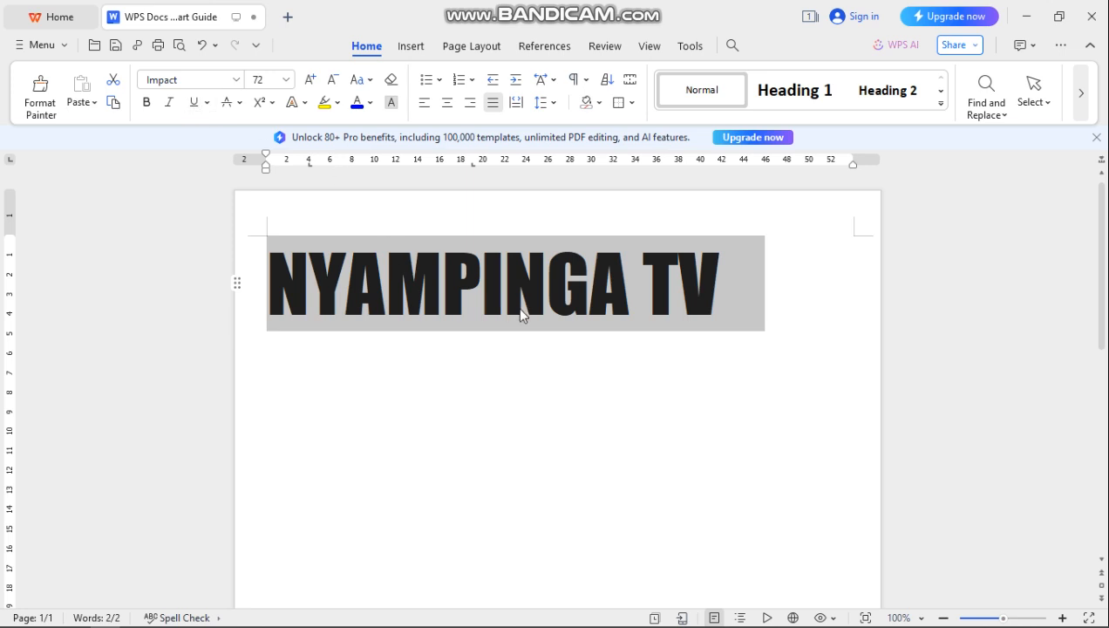
- Colour the heading red, then replace it with the dark blue gradient fill
{"action": "left_click", "coordinate": [370, 103]}
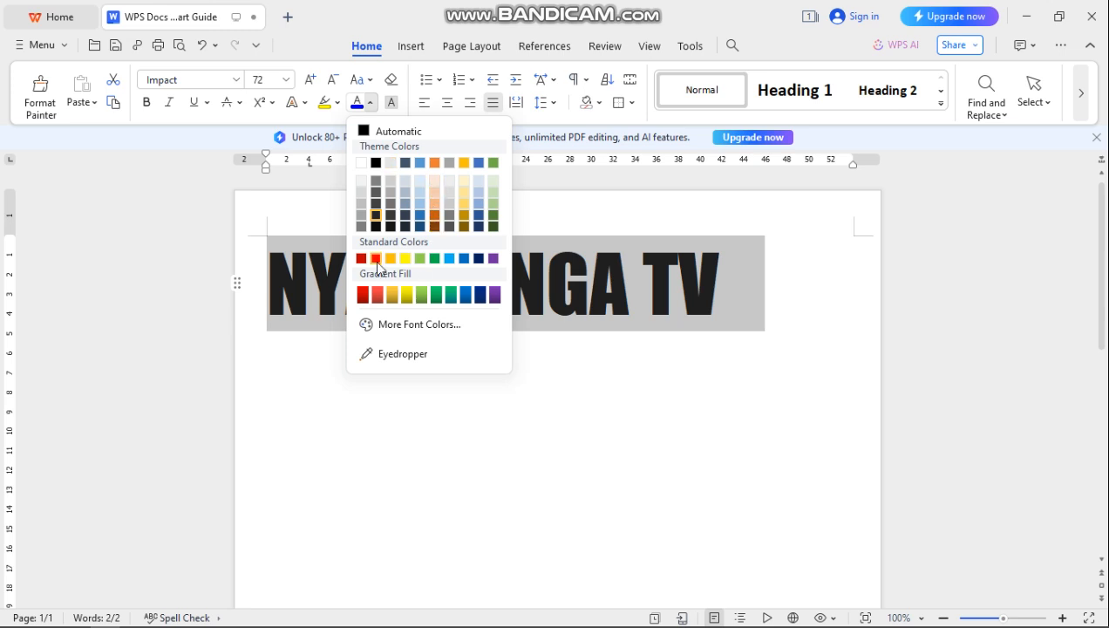
{"action": "left_click", "coordinate": [377, 259]}
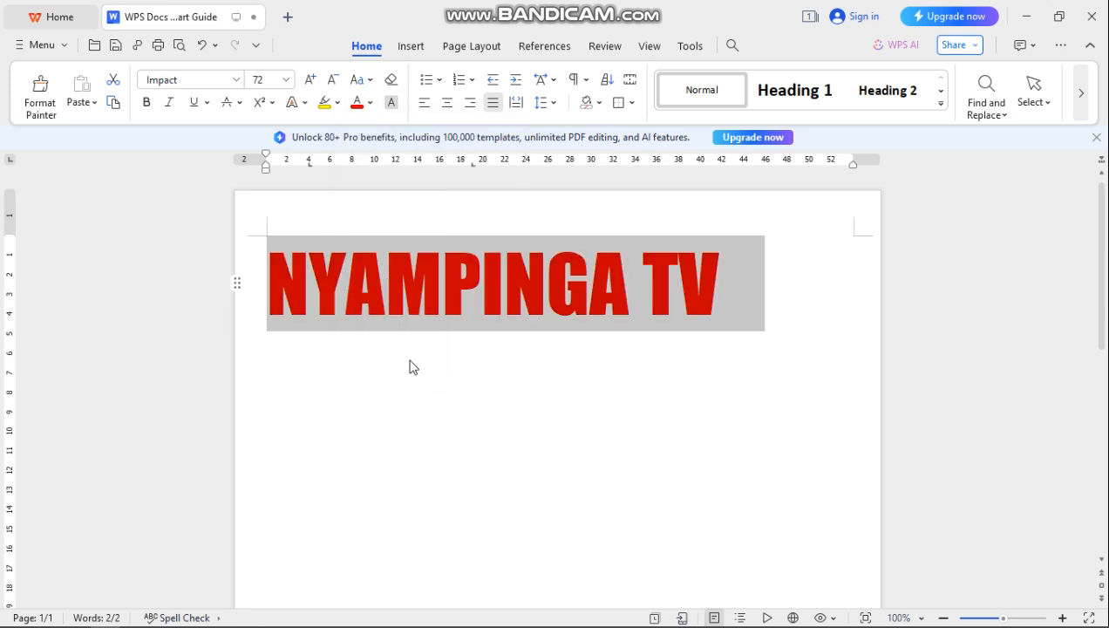
{"action": "left_click", "coordinate": [372, 103]}
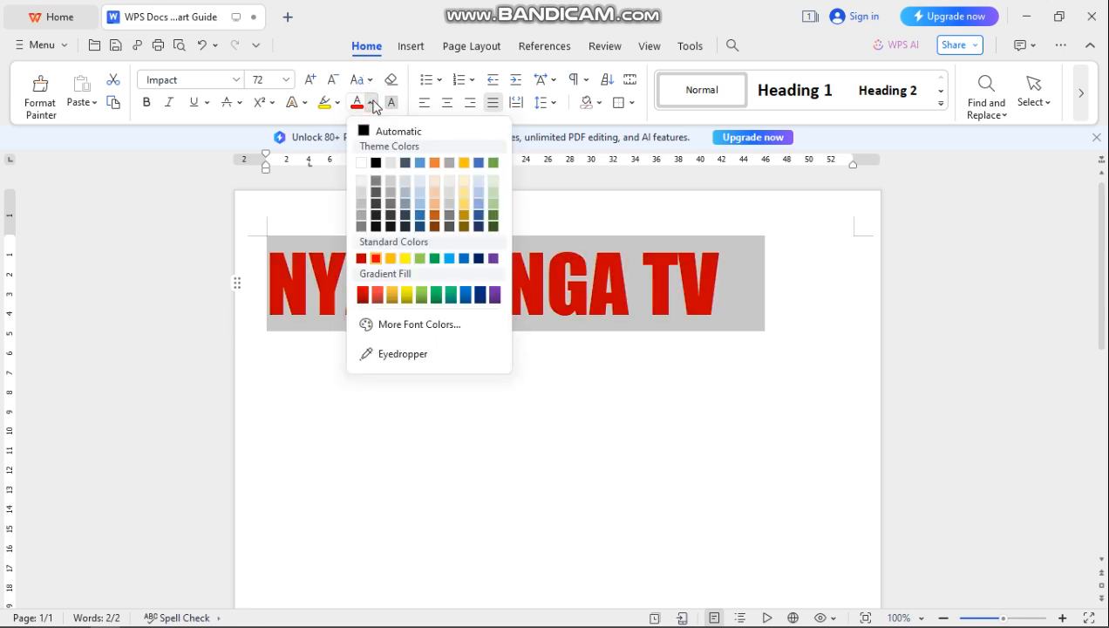
{"action": "left_click", "coordinate": [464, 296]}
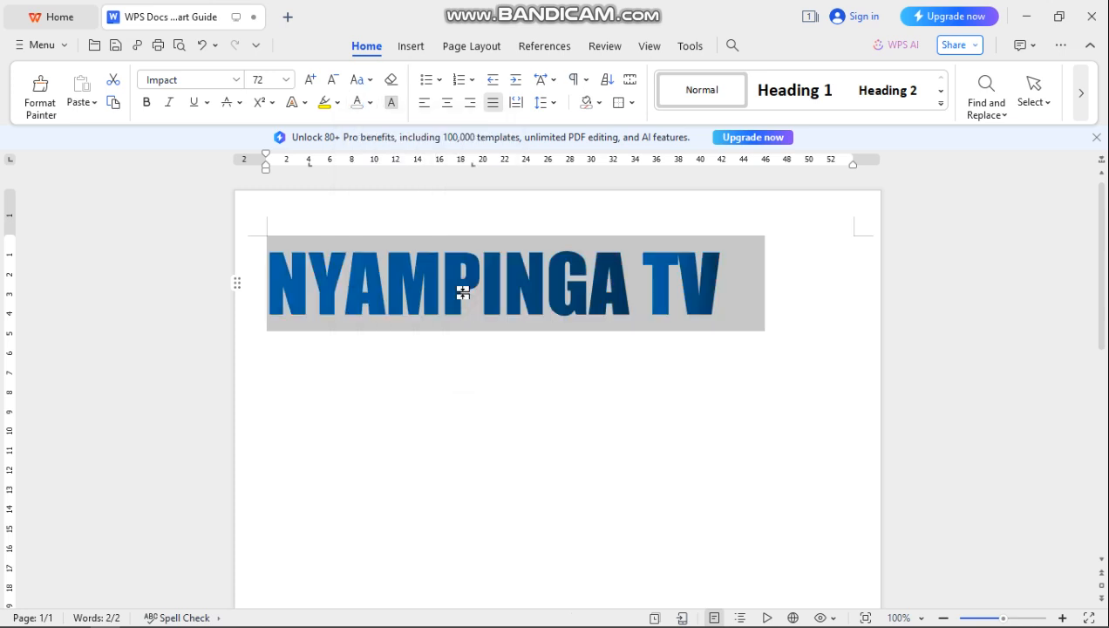
{"action": "left_click", "coordinate": [369, 104]}
{"action": "left_click", "coordinate": [369, 104]}
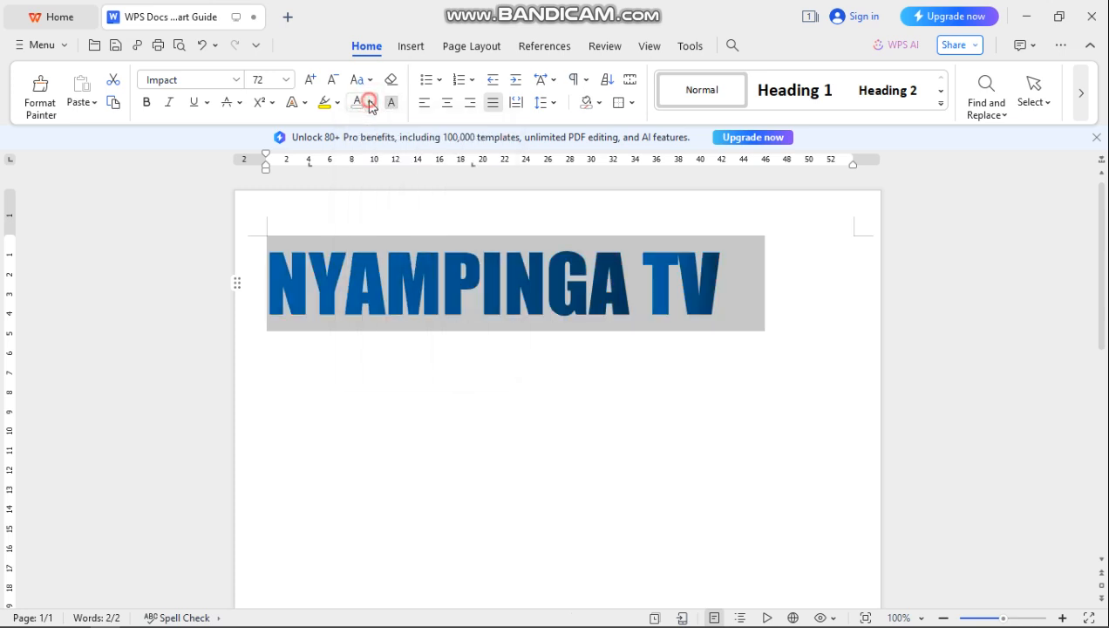
{"action": "left_click", "coordinate": [303, 103]}
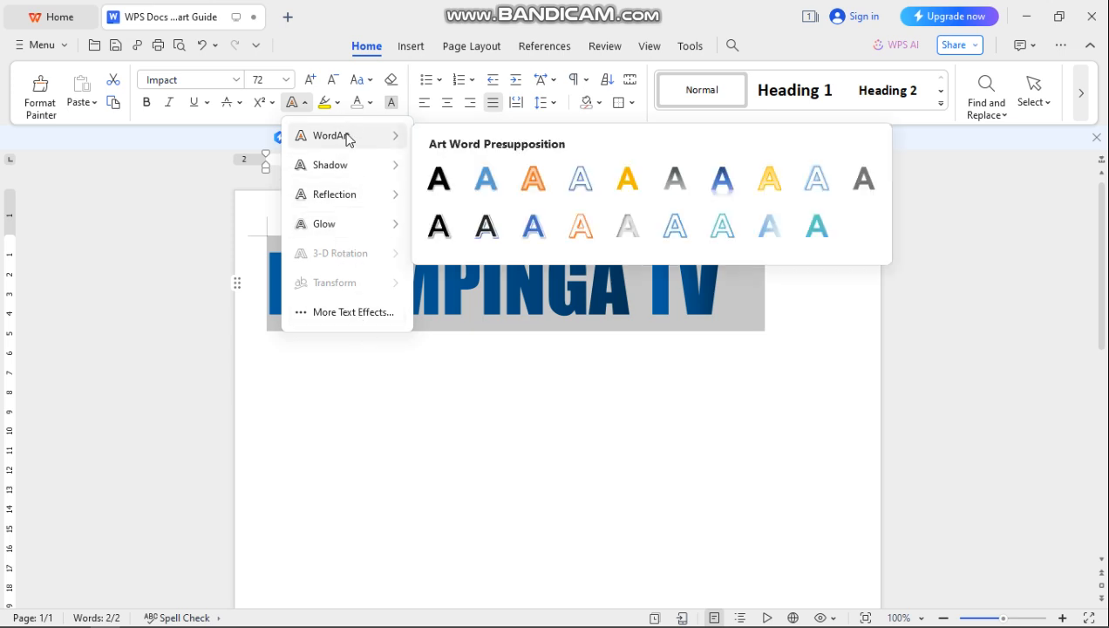
{"action": "mouse_move", "coordinate": [349, 145]}
{"action": "left_click", "coordinate": [491, 435]}
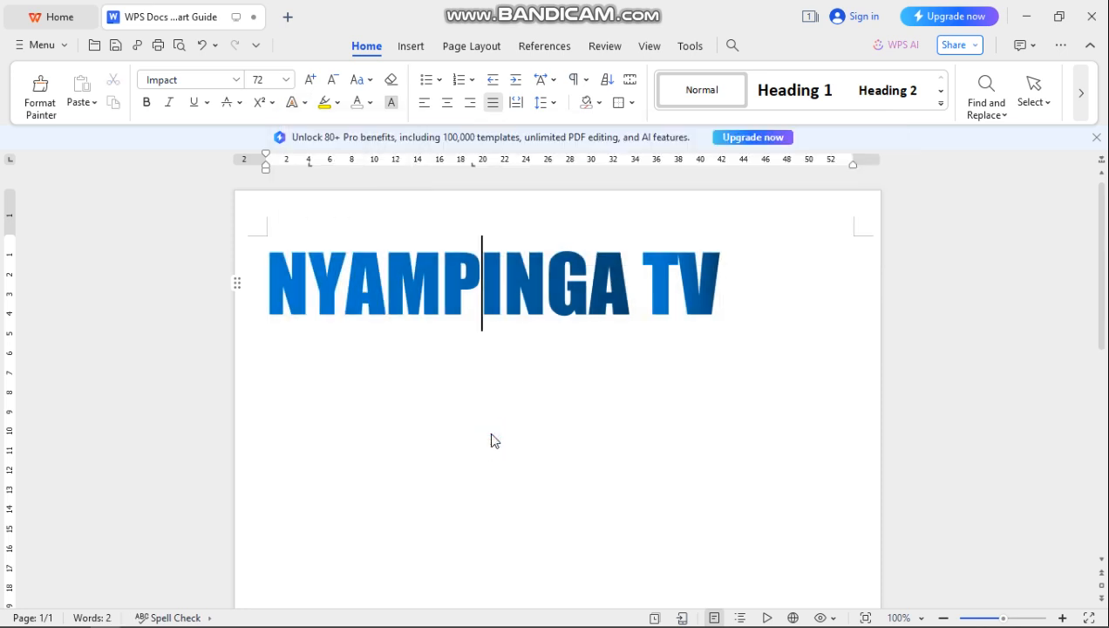